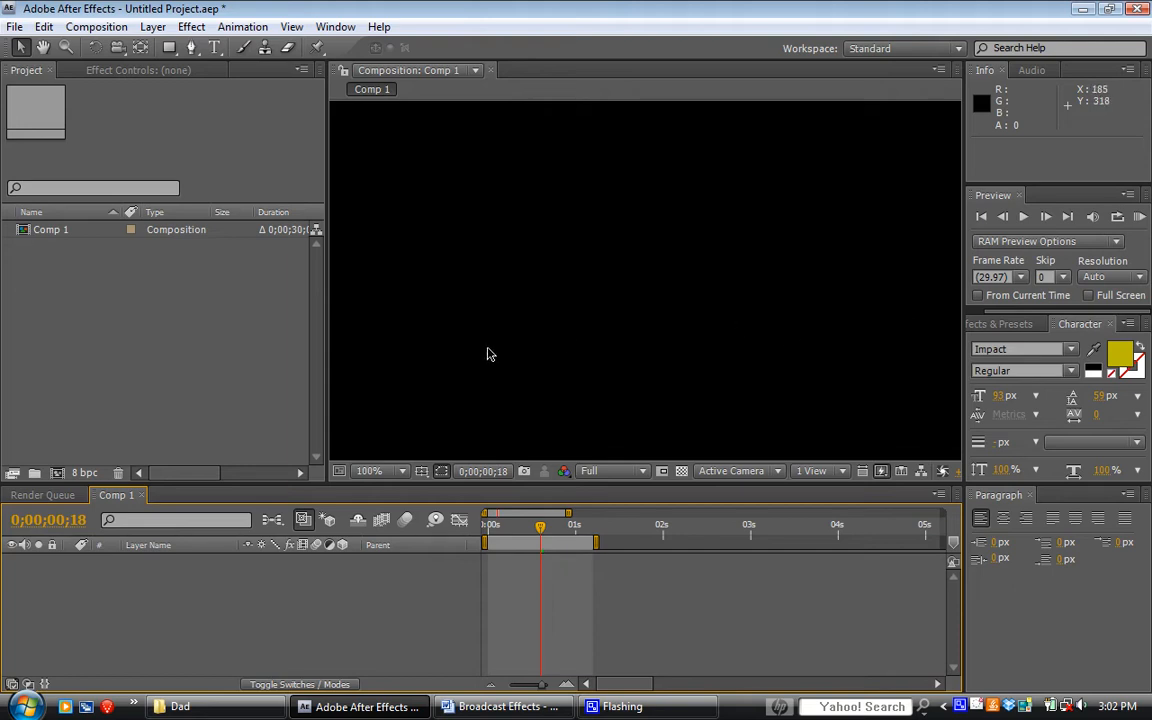
Create a text layer reading "After Effects" and move it to the centre of the composition, at position about 129, 266.
click(153, 27)
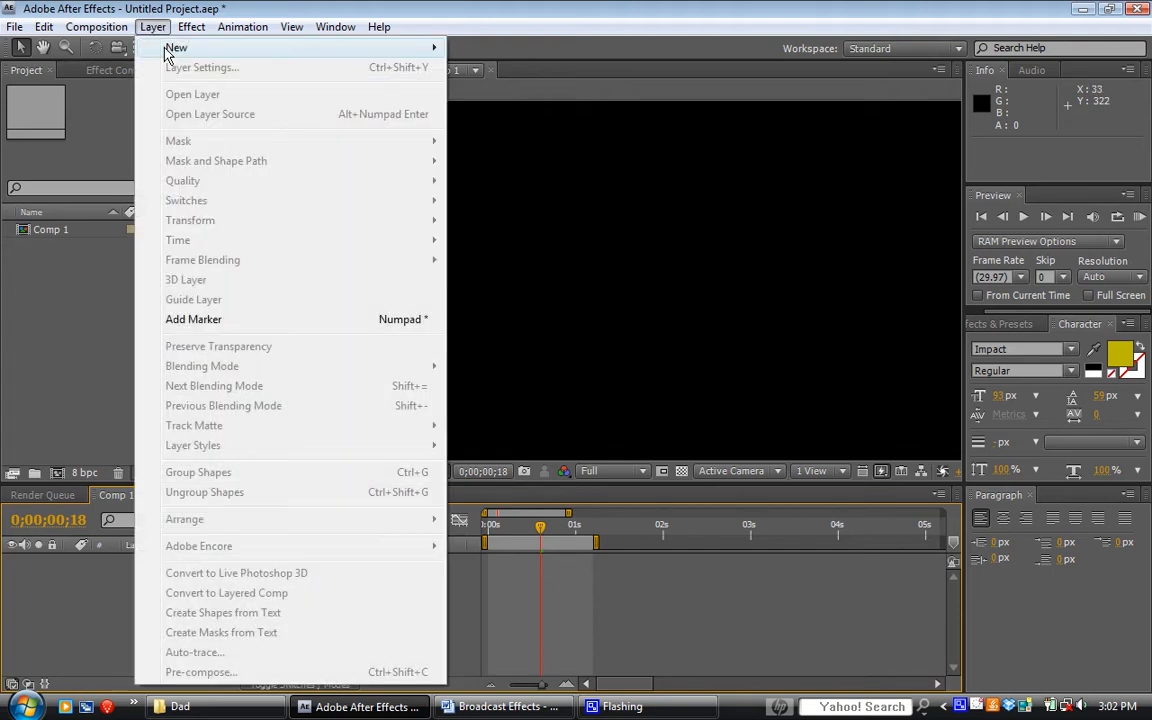
mouse_move(176, 48)
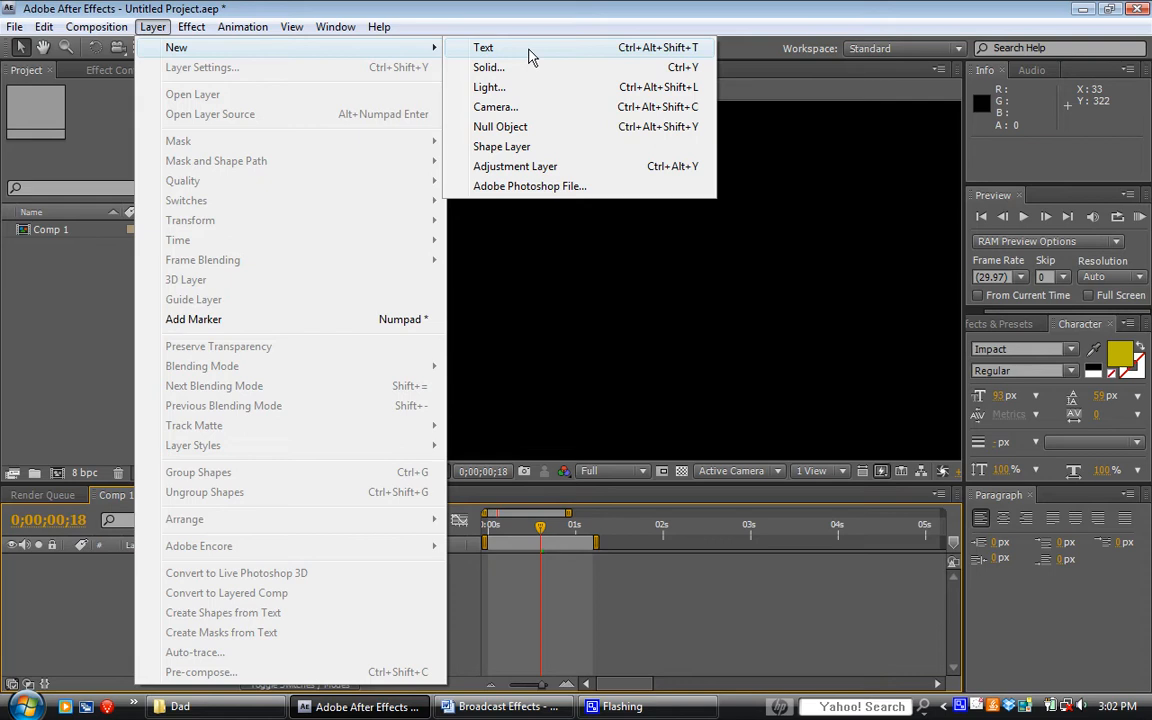
click(530, 52)
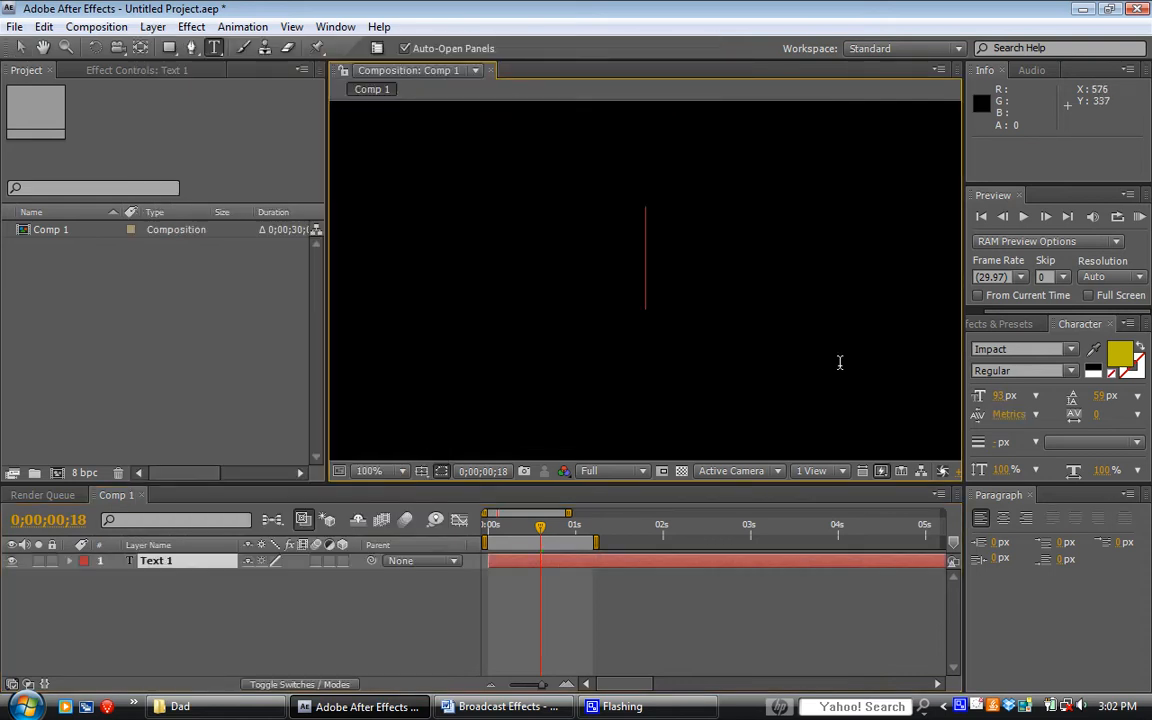
text(After)
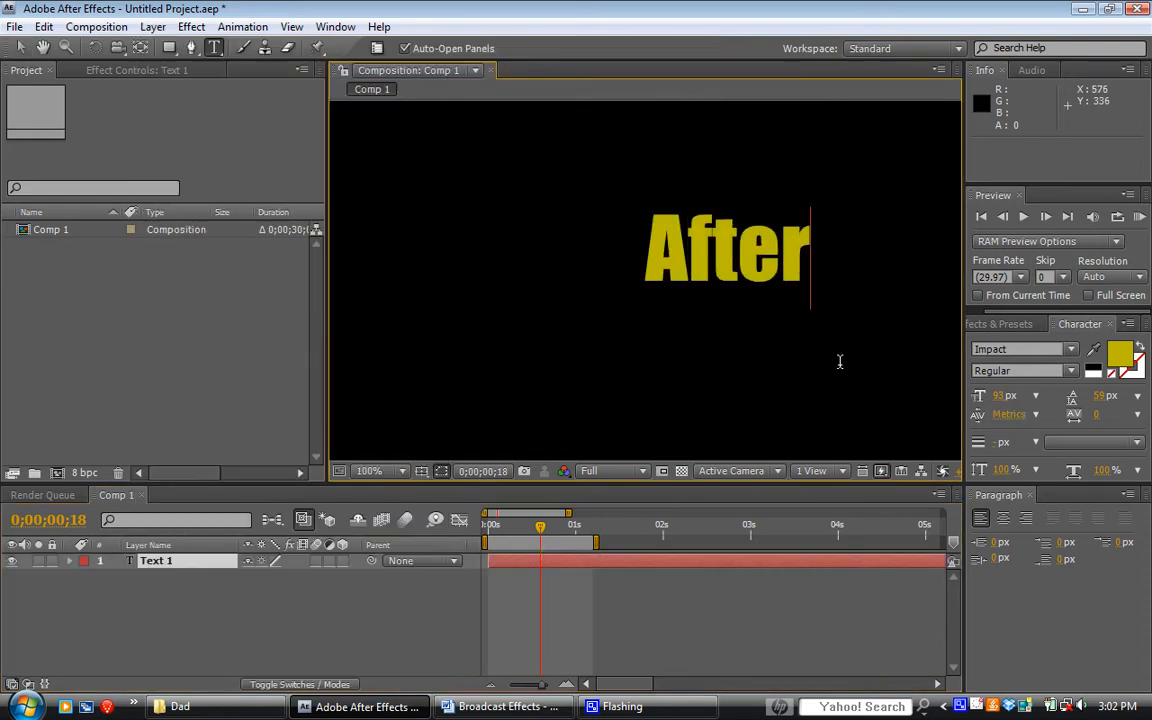
text( Effec)
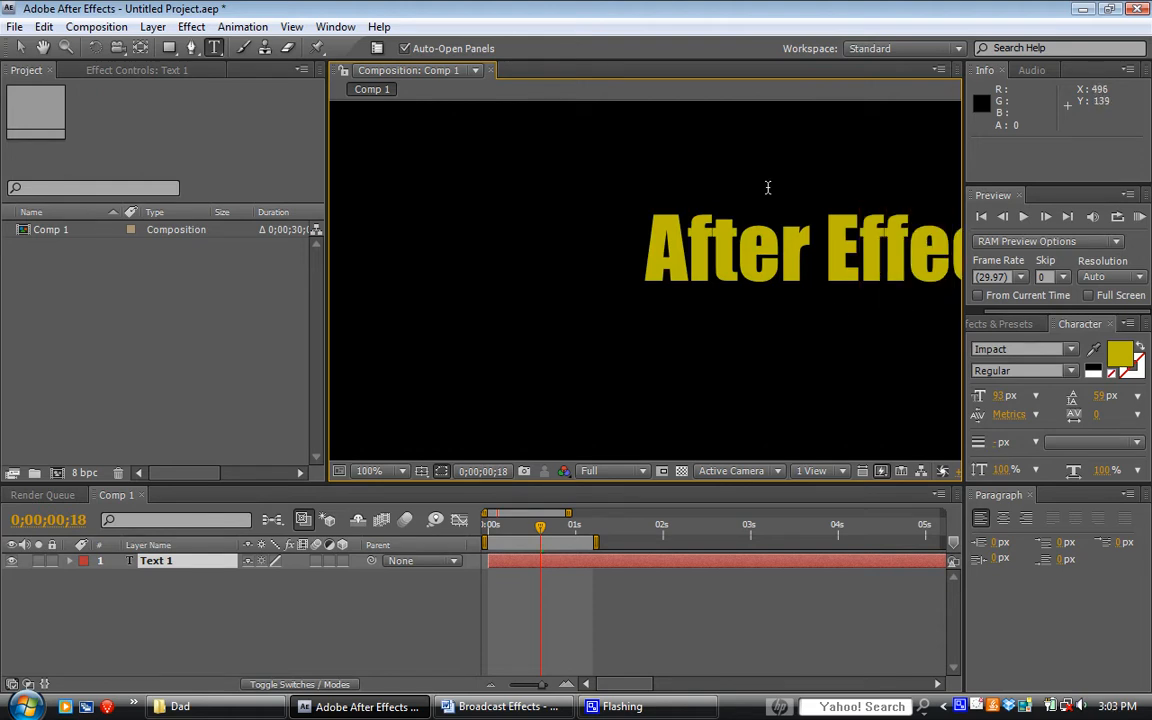
click(20, 48)
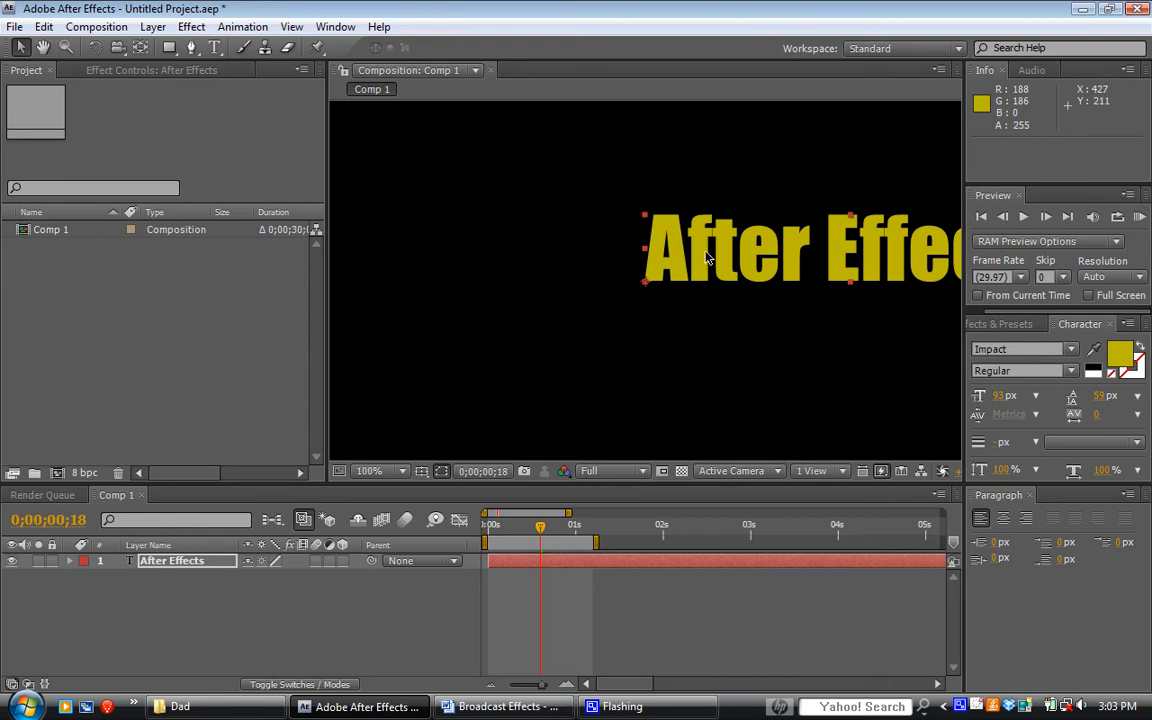
drag(708, 257, 502, 278)
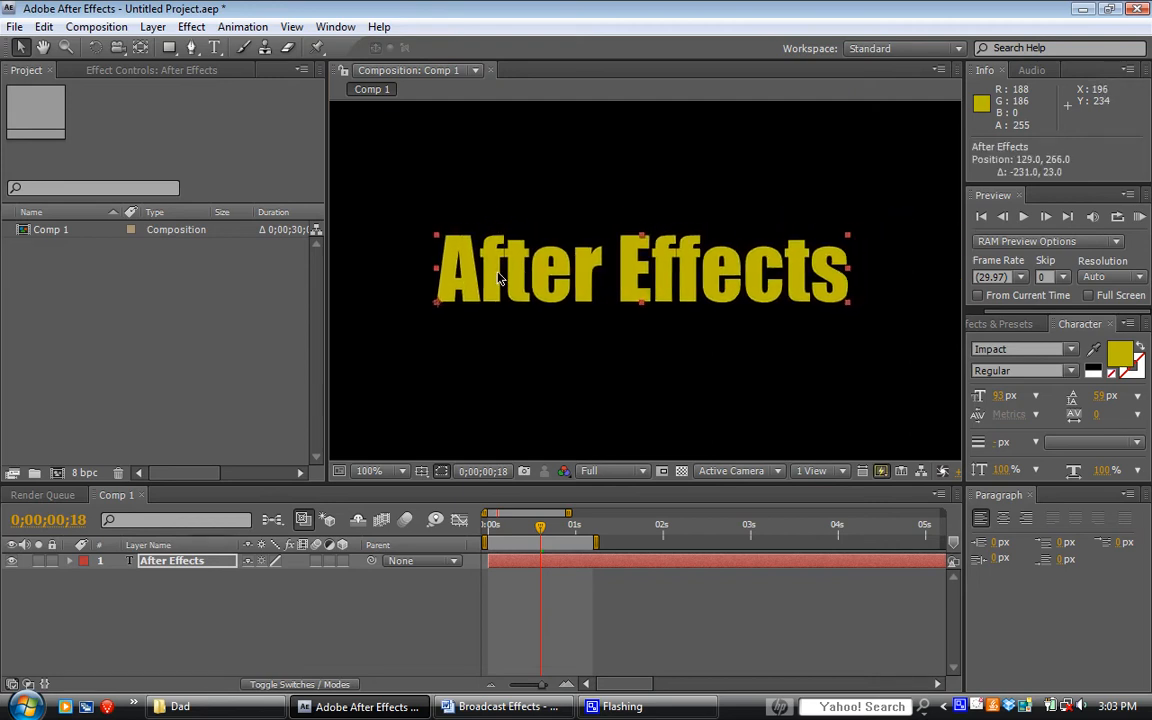
Add a Scale animator to the After Effects text layer.
click(69, 561)
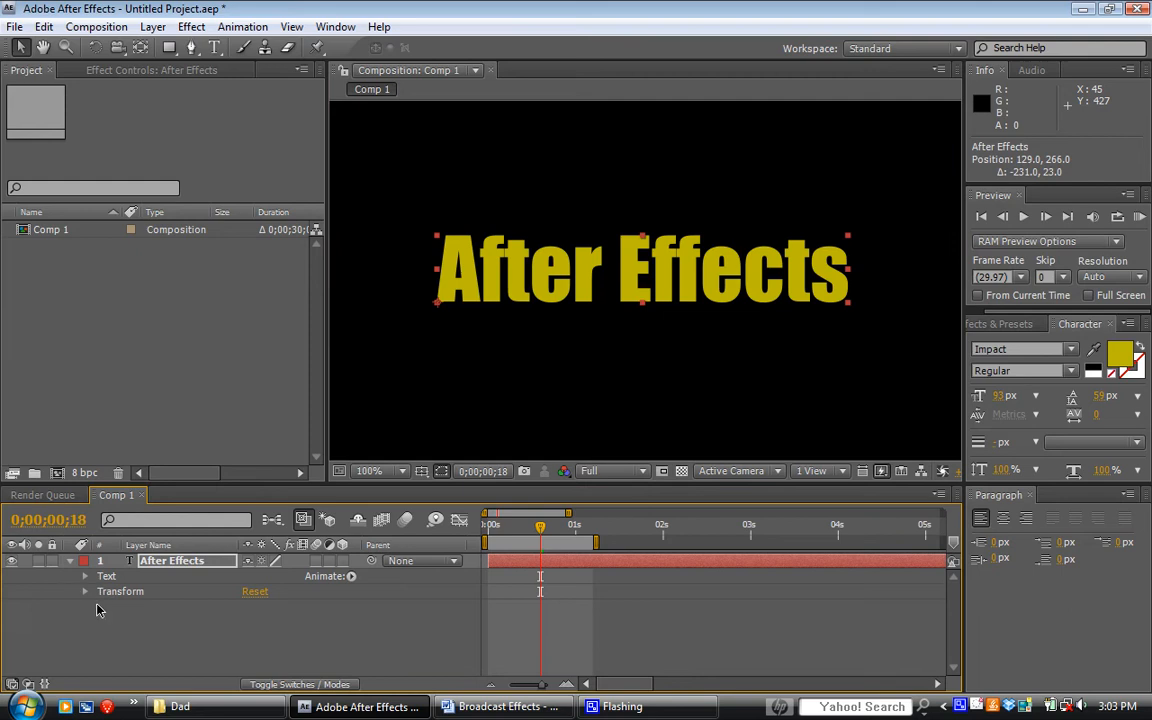
click(351, 577)
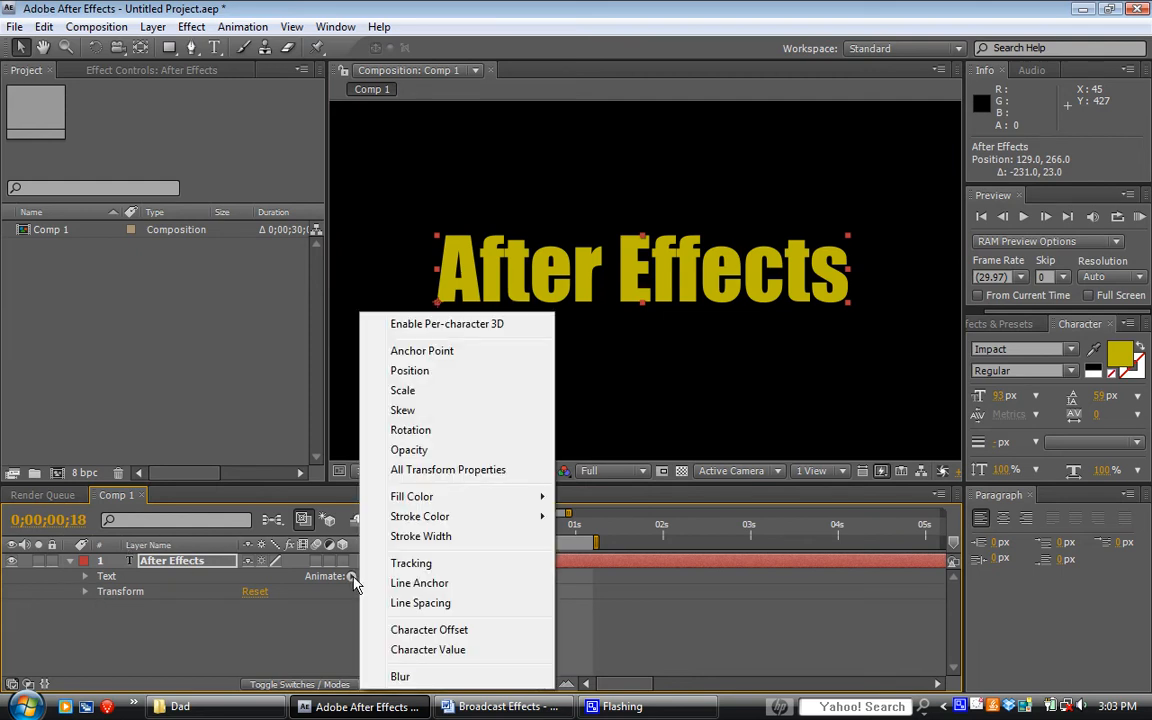
click(415, 392)
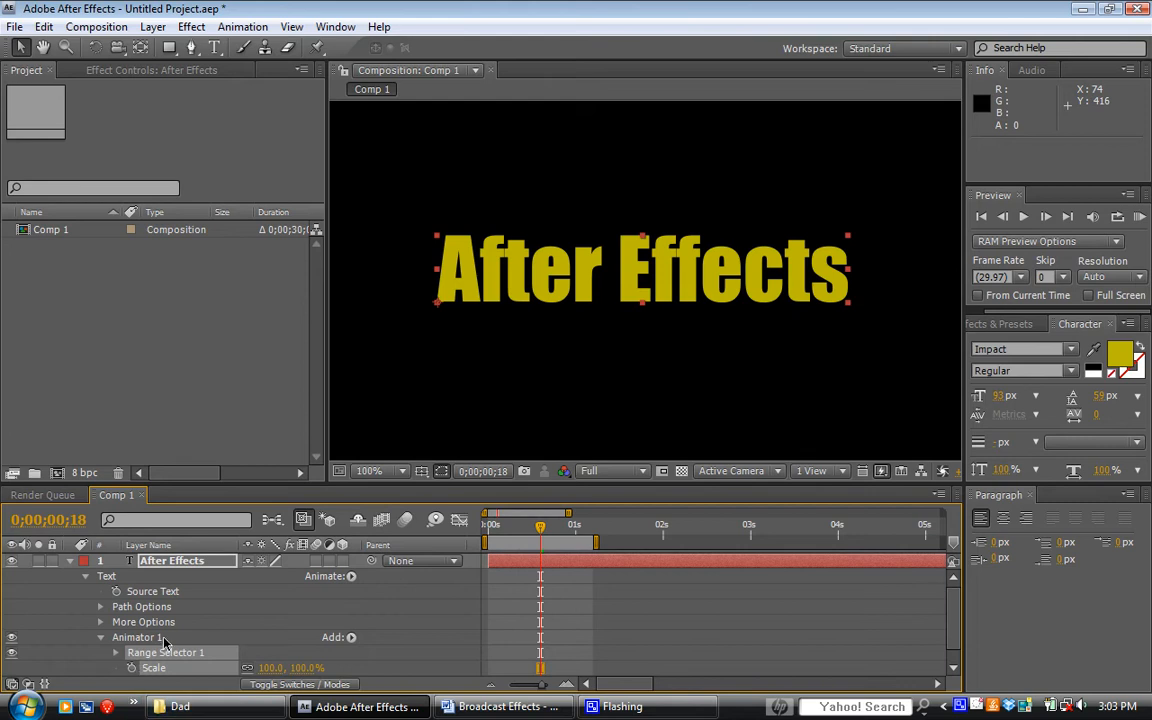
Try scaling all the characters to 248% with the animator, and undo the change.
scroll(266, 654, down, 1)
drag(266, 654, 401, 659)
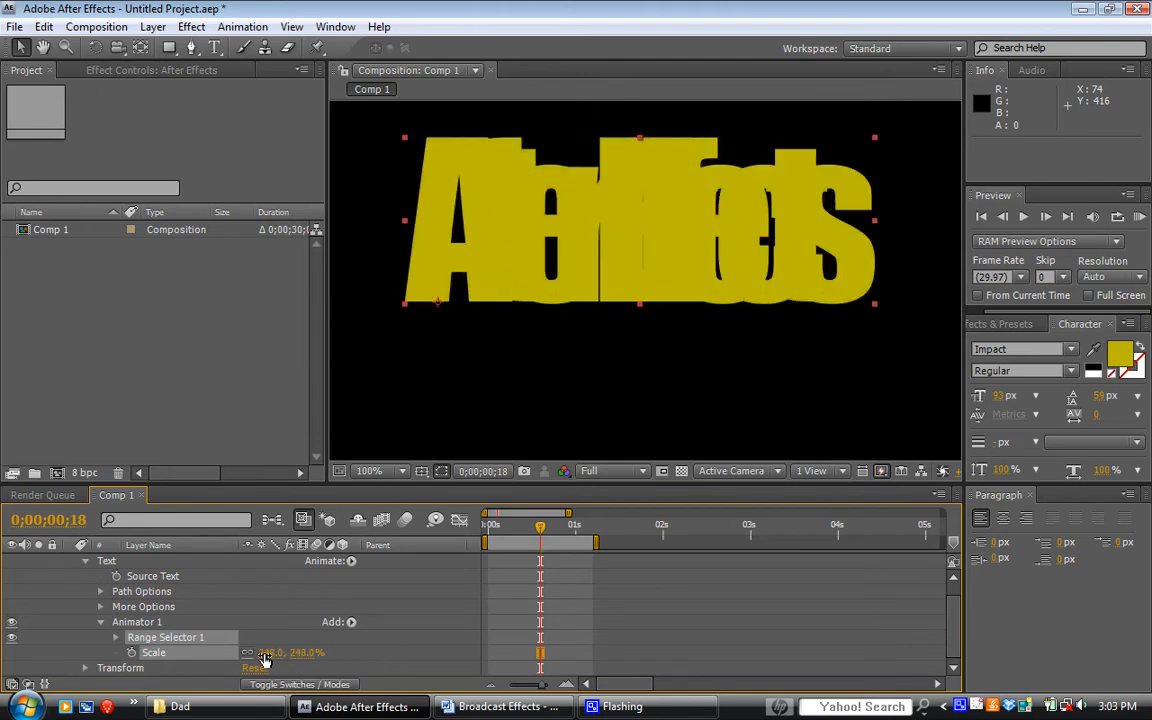
key(ctrl+z)
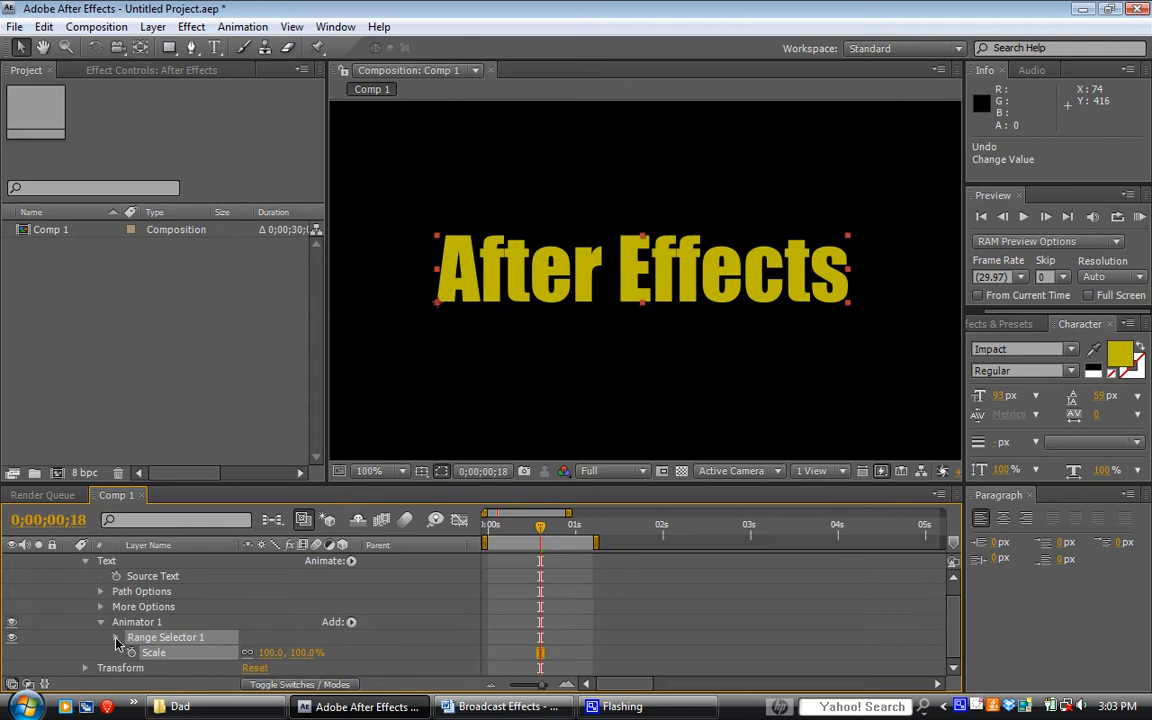
Limit Range Selector 1 to the word "After" by setting its End to 45%.
click(116, 638)
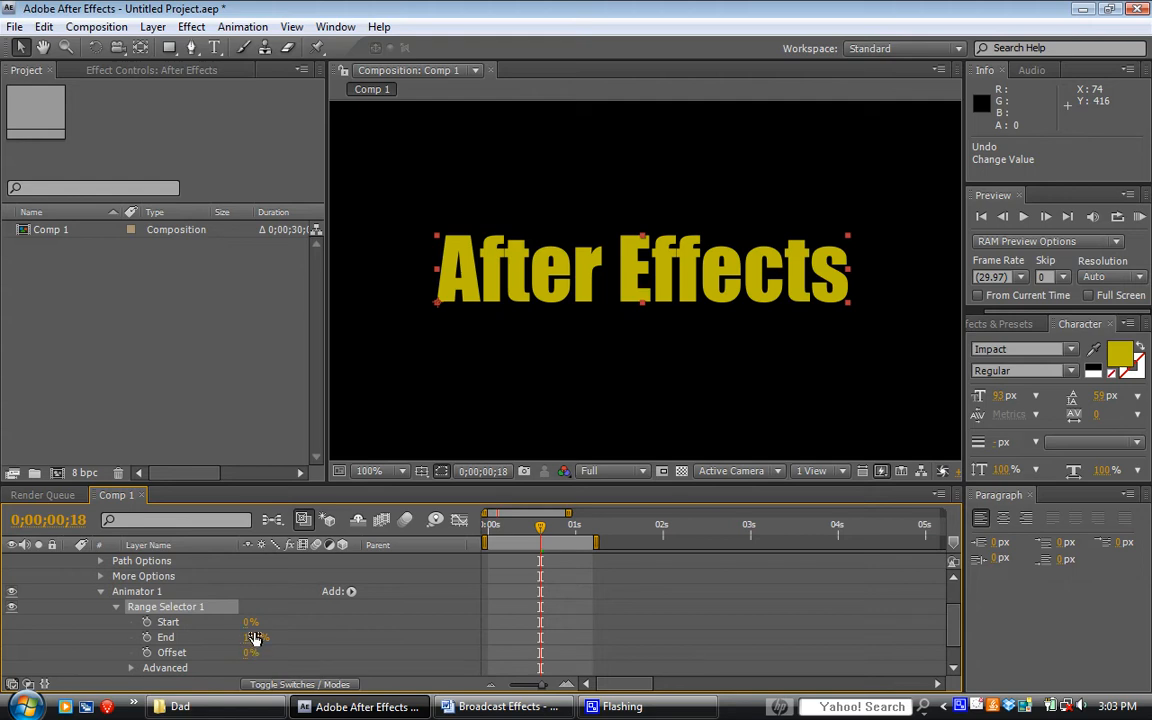
drag(255, 643, 175, 650)
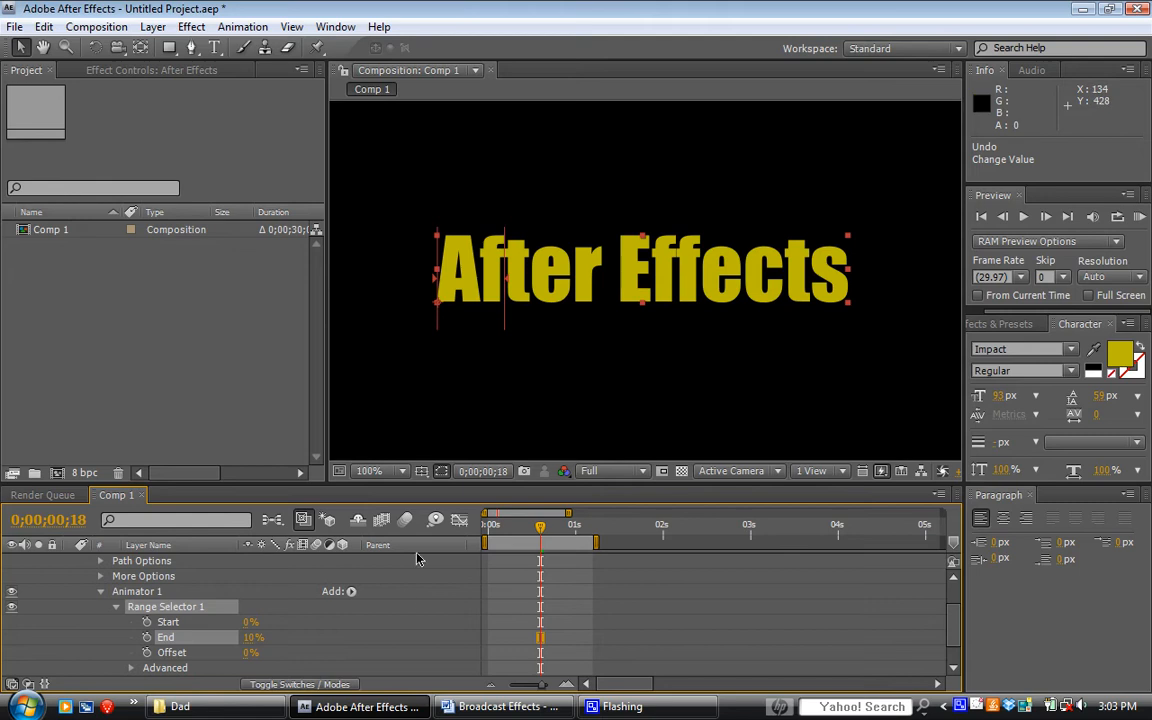
drag(252, 642, 375, 655)
drag(249, 638, 208, 651)
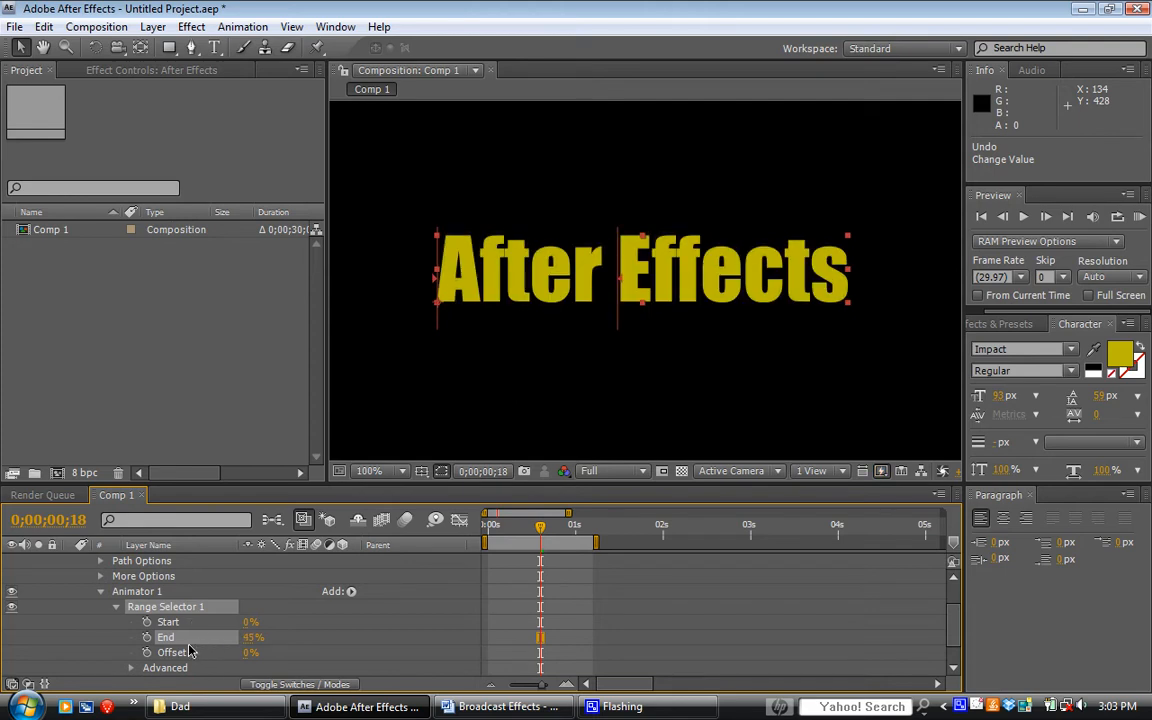
Try scaling only the selected range to 258%, and return the animator's Scale to 100%.
scroll(125, 607, up, 2)
scroll(125, 607, down, 3)
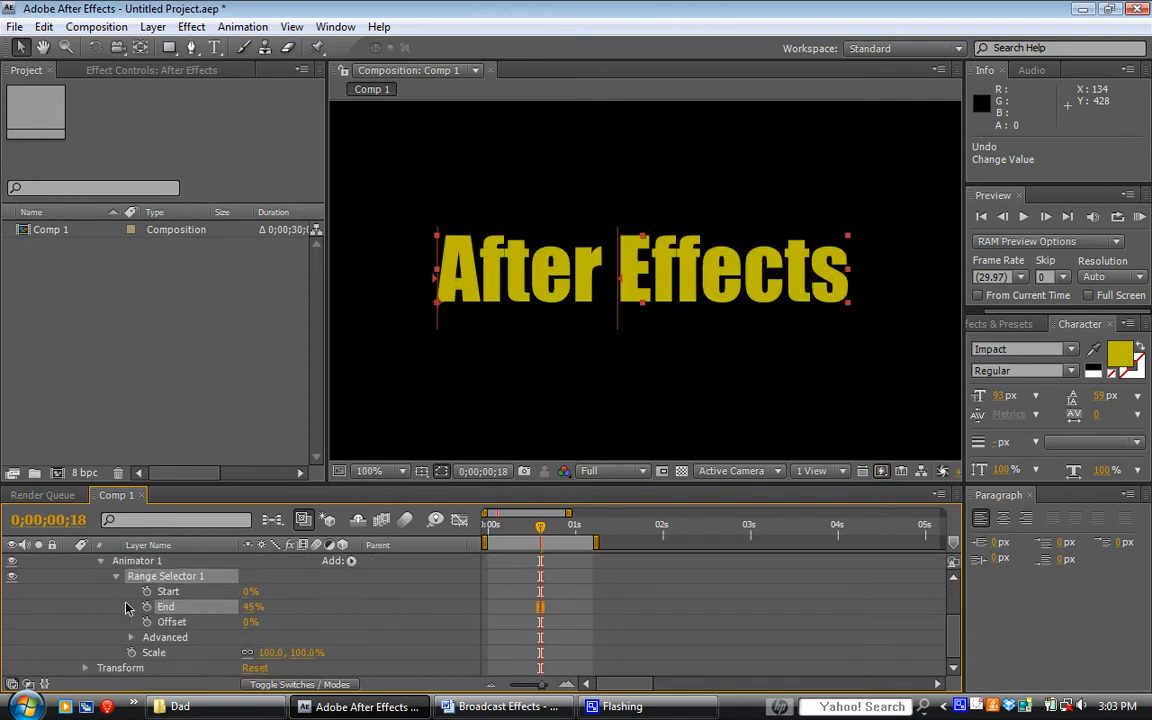
drag(268, 652, 401, 651)
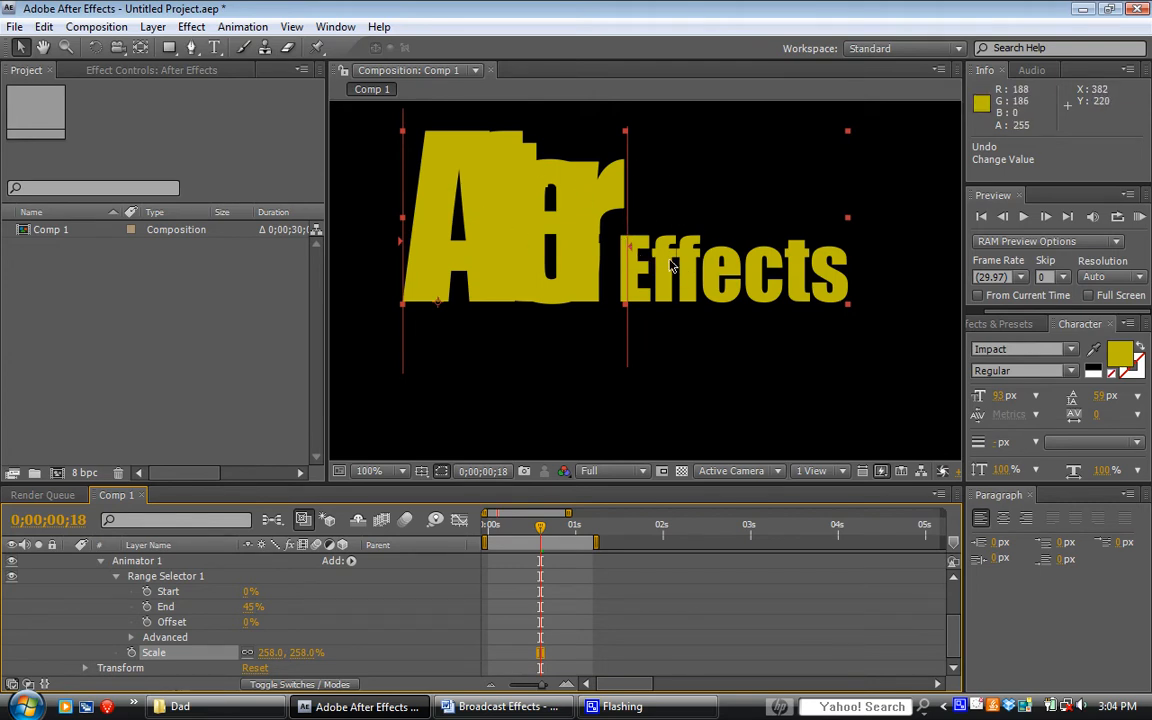
click(267, 654)
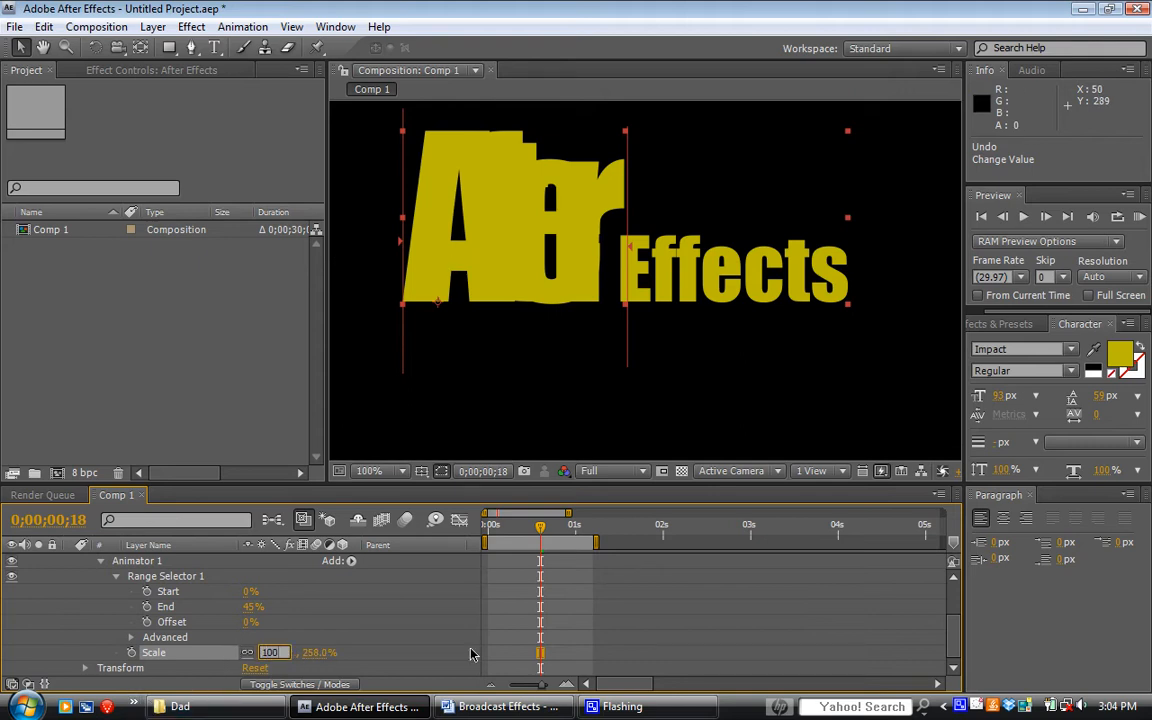
text(100)
key(Return)
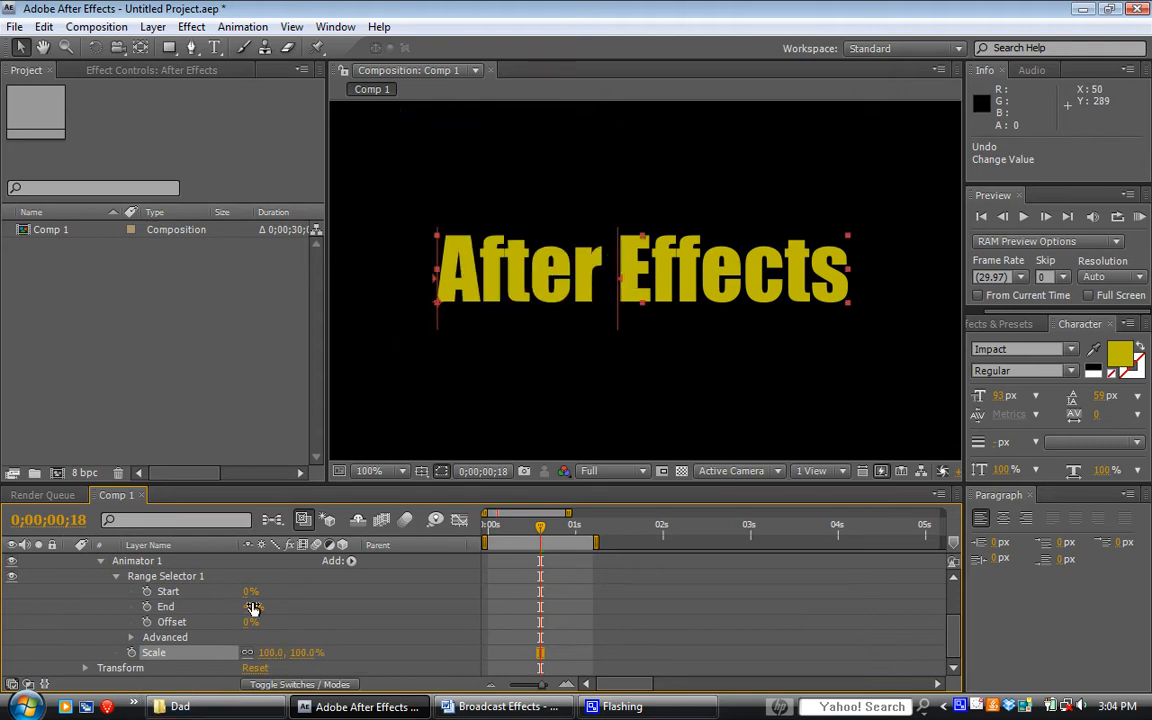
Set the range selector's End to 0% and extend the end of the work area to 0;00;02;28.
drag(250, 610, 345, 600)
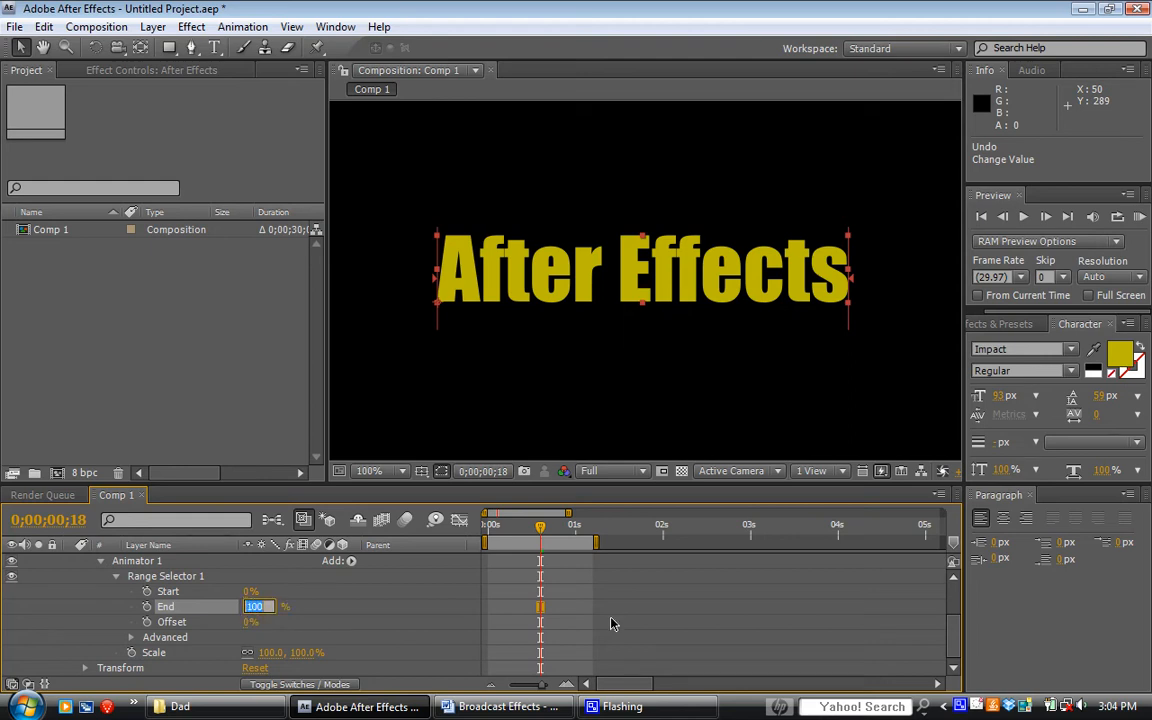
key(Return)
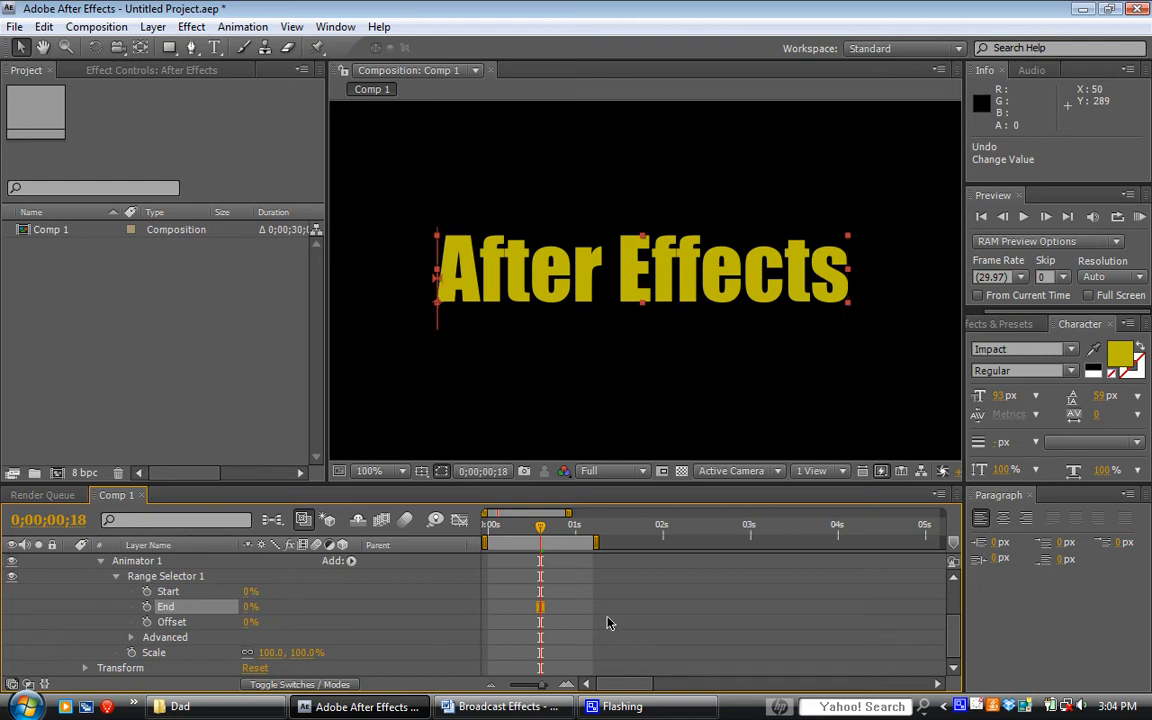
drag(541, 530, 517, 540)
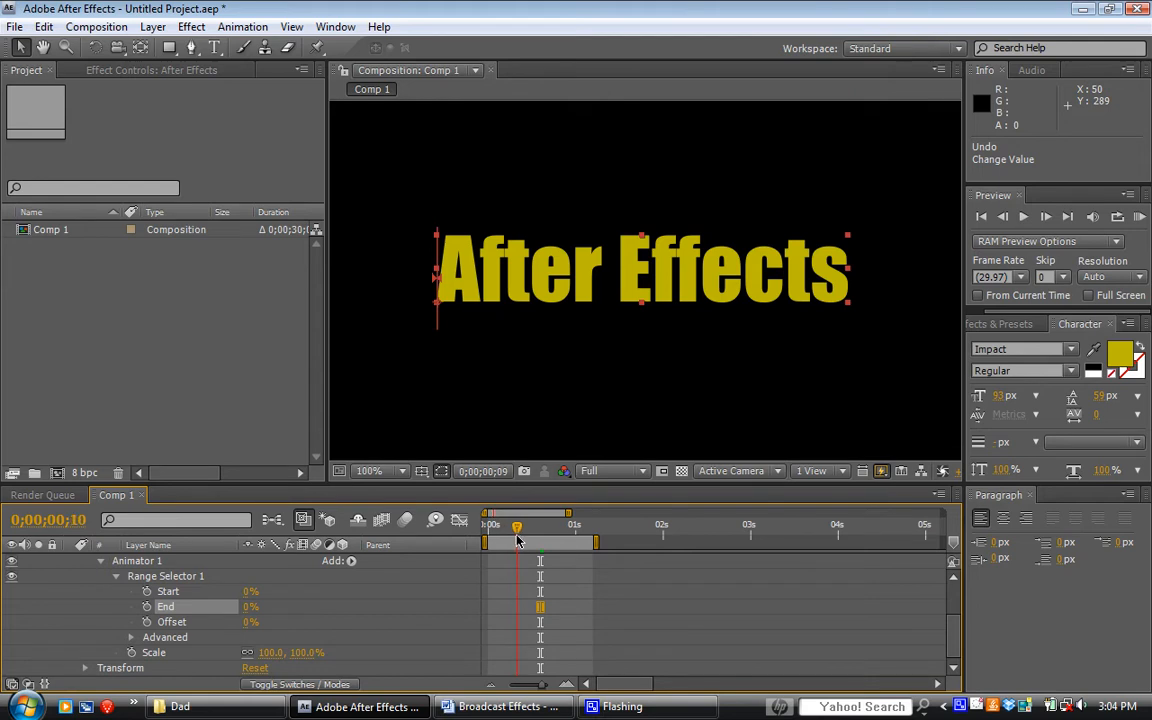
drag(594, 541, 749, 541)
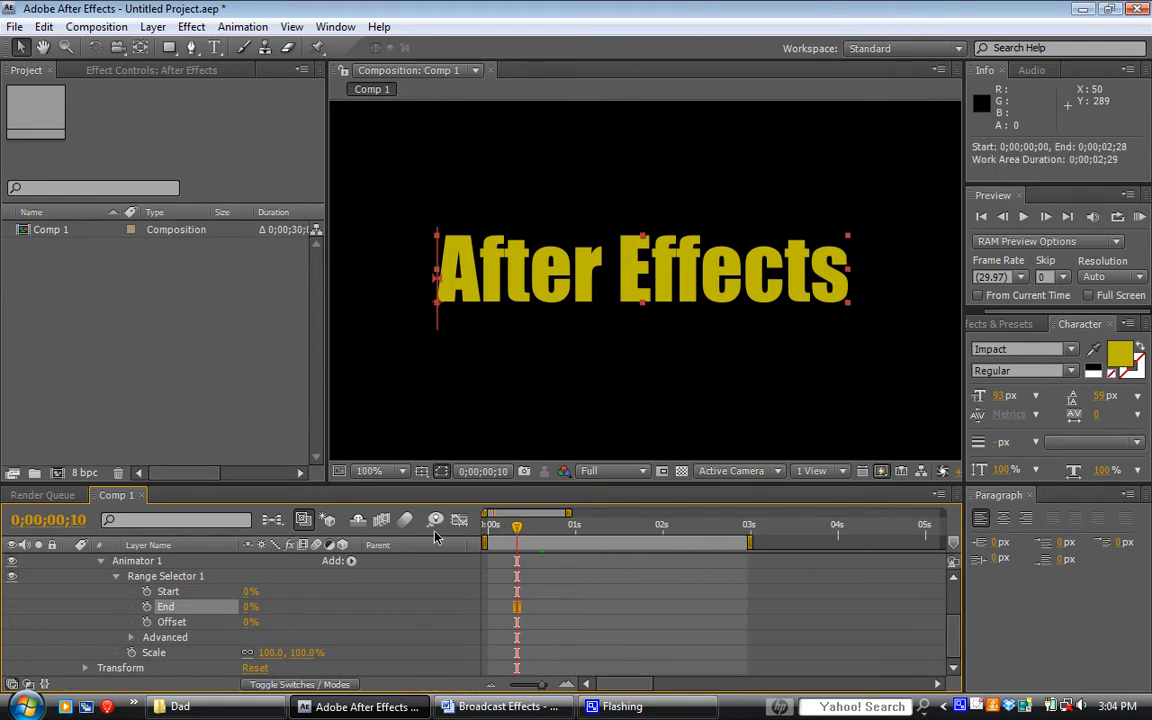
Keyframe the range selector's End at 0% at 0;00;00;15 and at 100% at 0;00;01;00.
drag(519, 528, 532, 529)
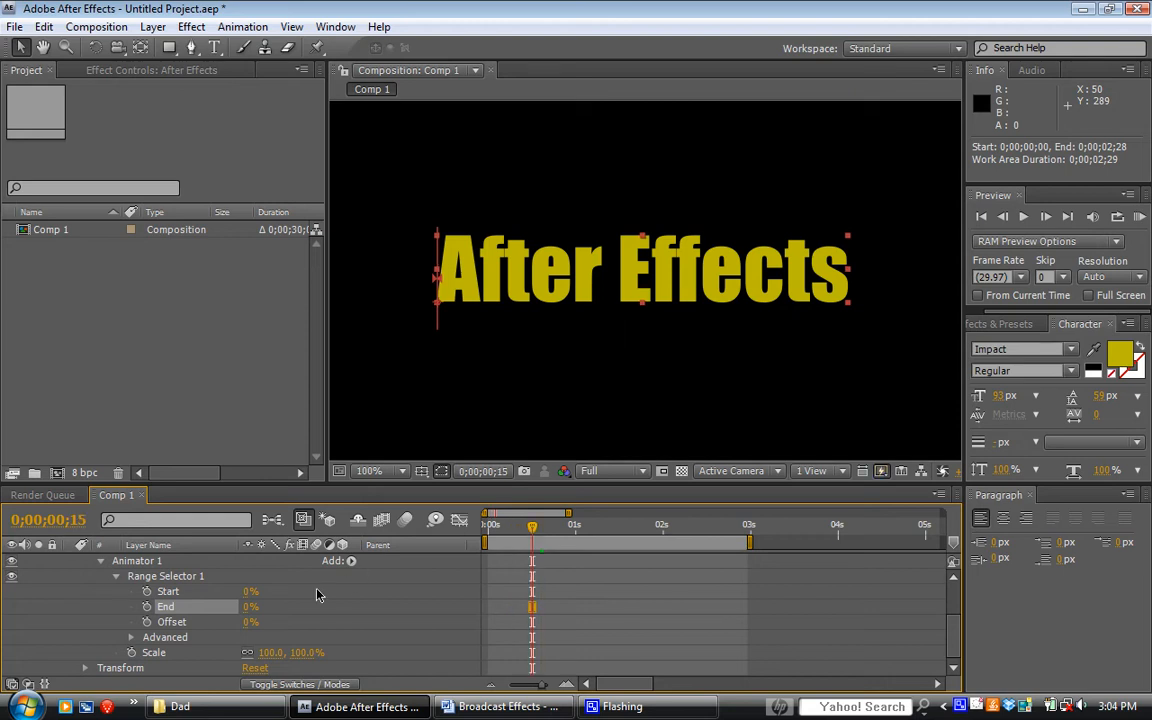
click(147, 608)
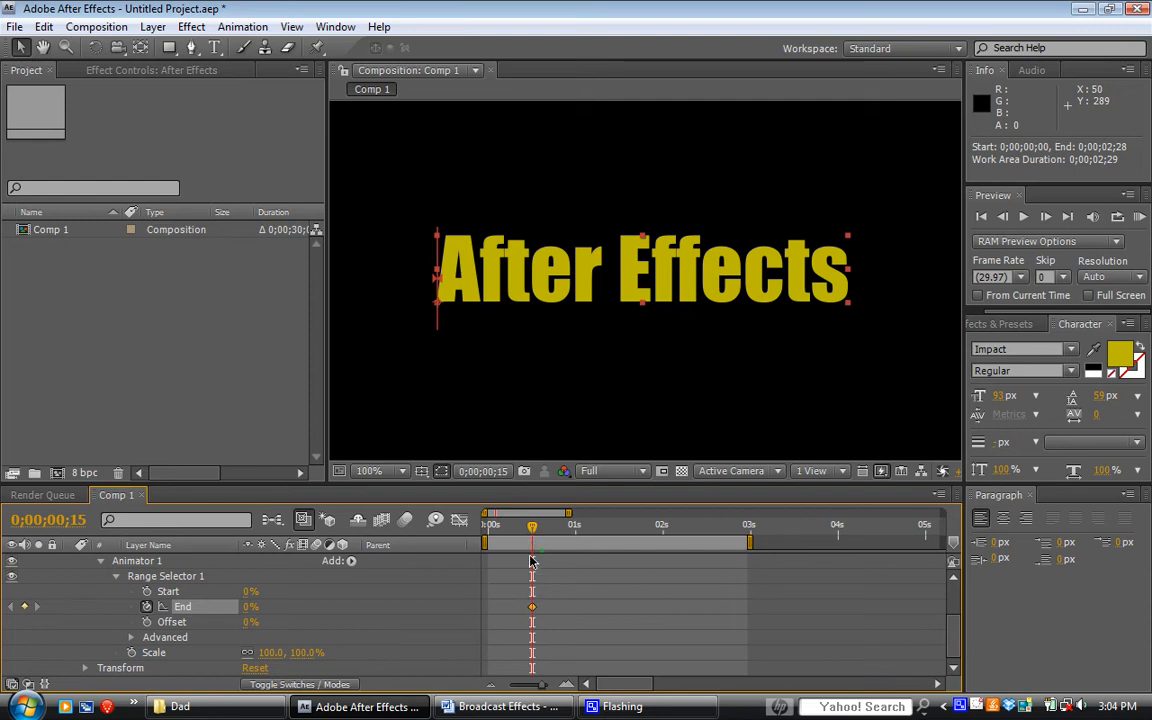
drag(532, 531, 576, 532)
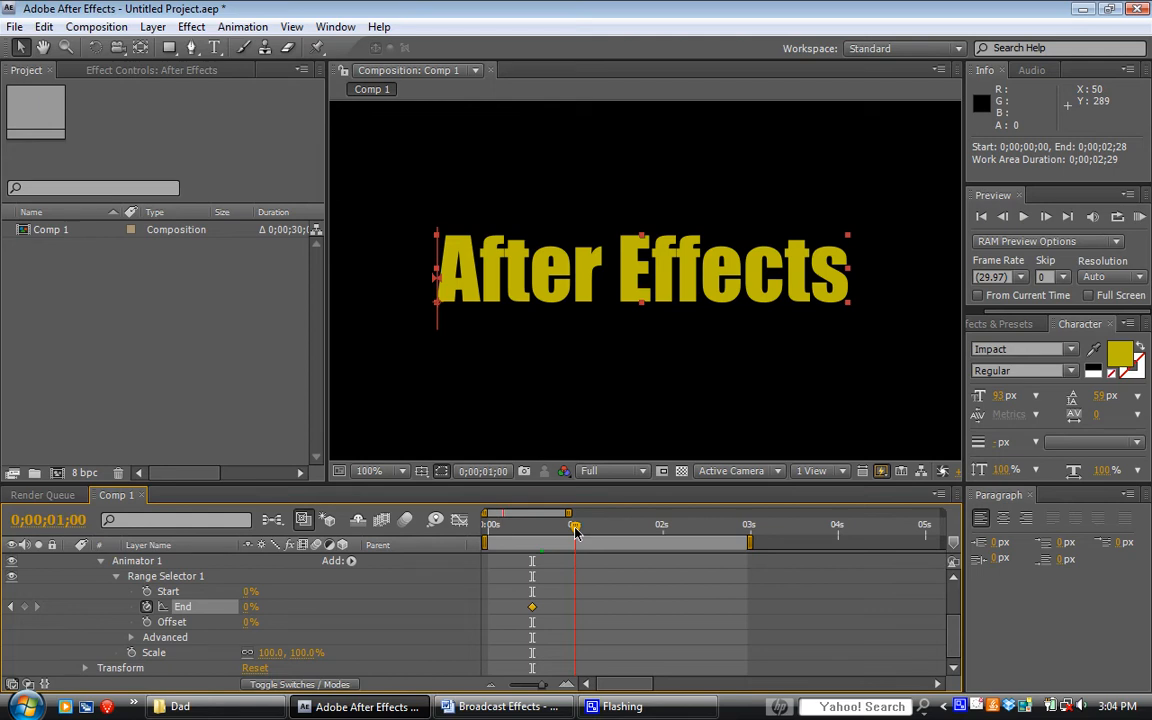
drag(249, 611, 334, 608)
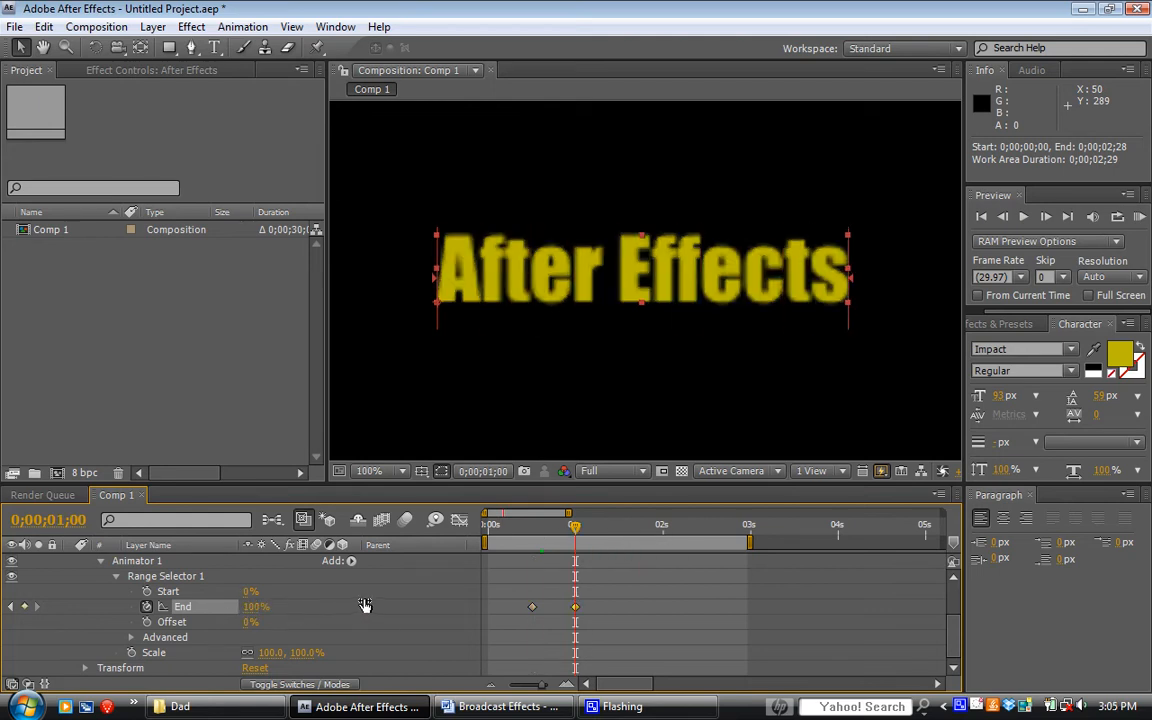
Set the animator's Scale to 300%.
drag(575, 528, 535, 533)
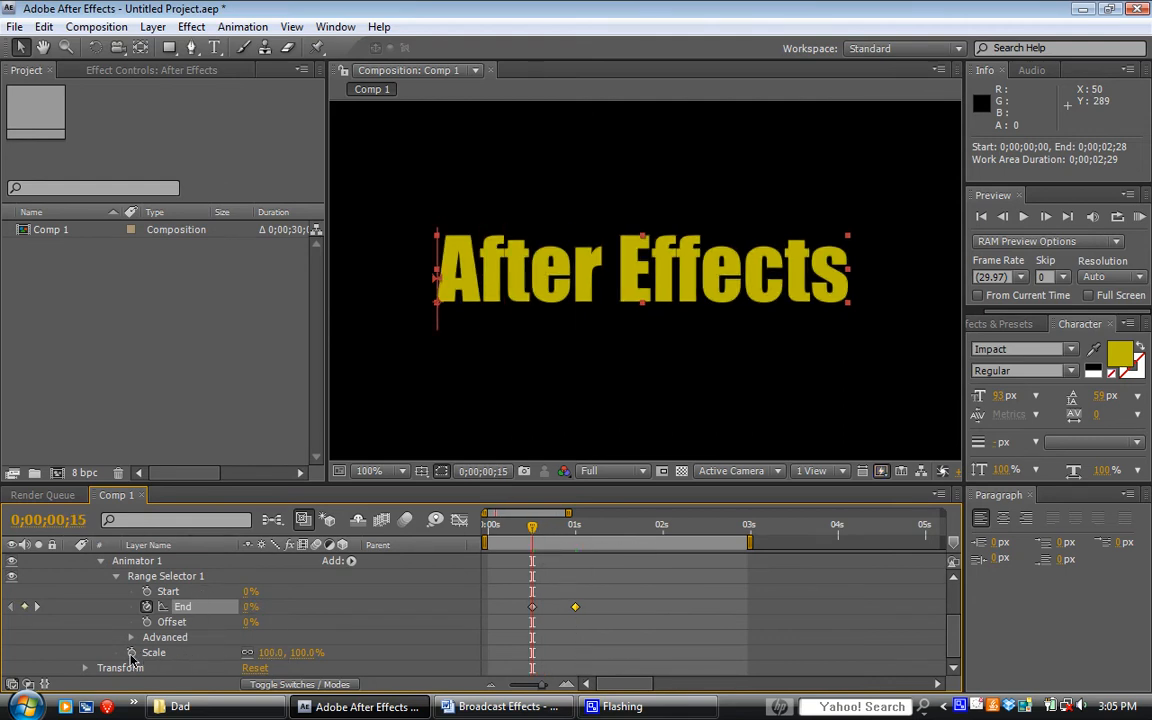
drag(265, 651, 402, 651)
drag(535, 531, 576, 534)
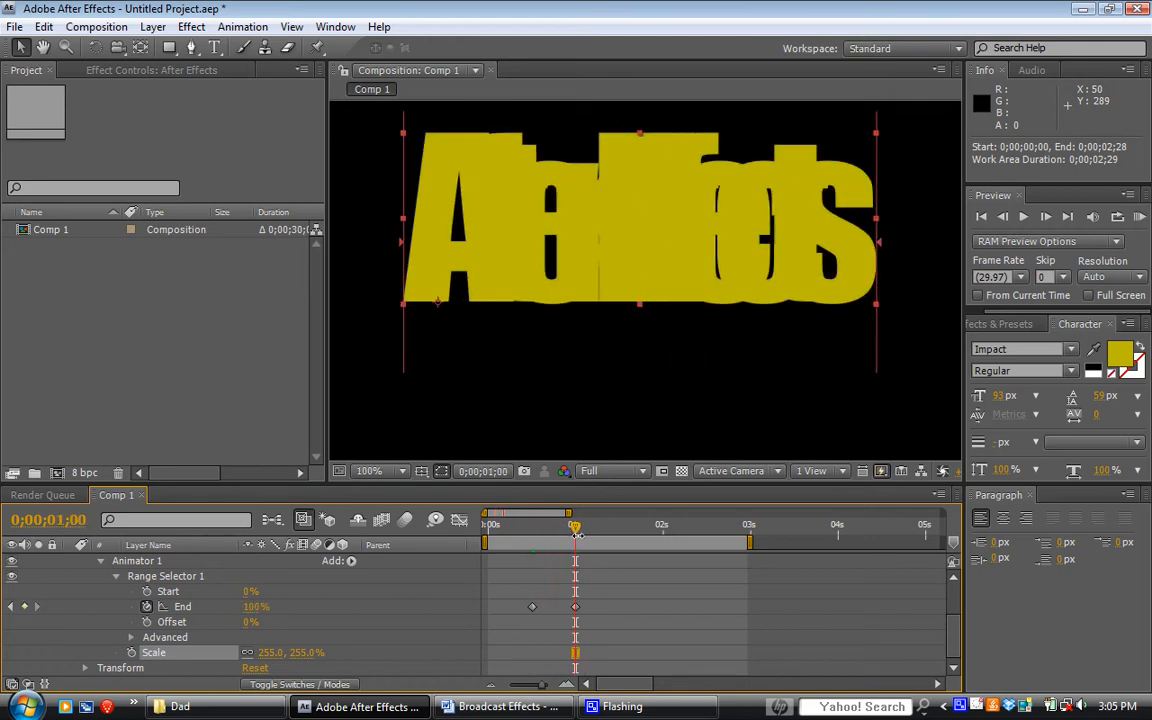
click(304, 652)
text(300)
key(Return)
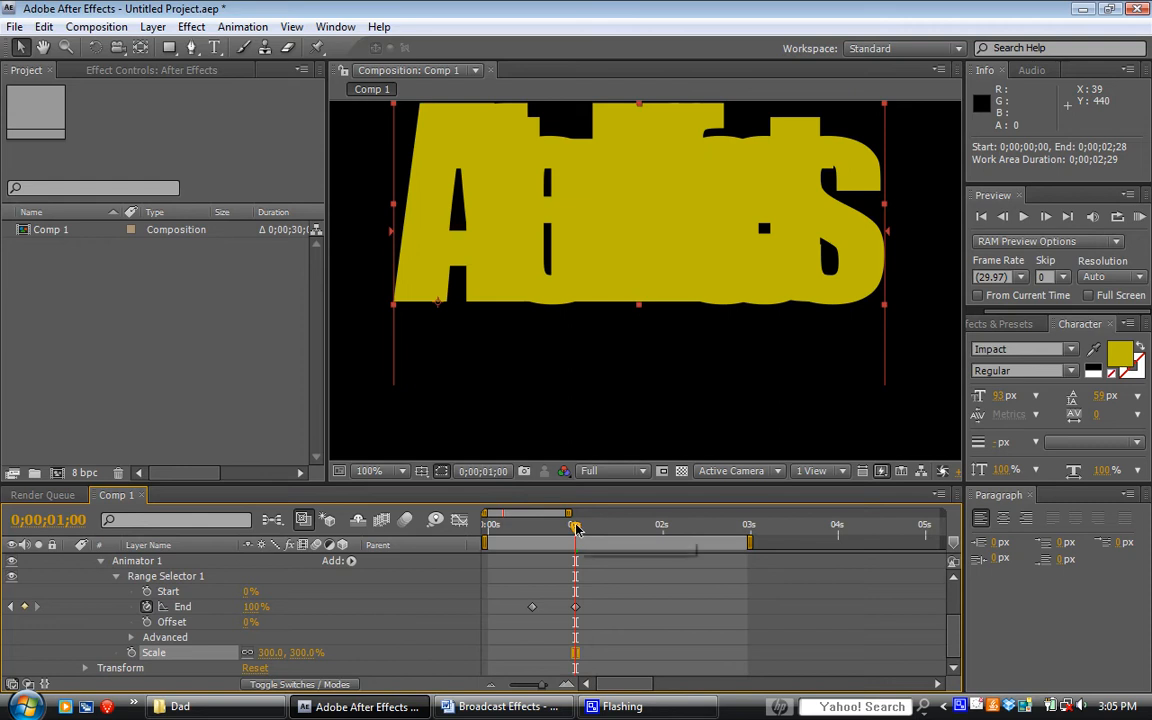
Keyframe the animator's Scale at 300% at 0;00;00;15 and at 100% at 0;00;01;00.
drag(576, 532, 533, 546)
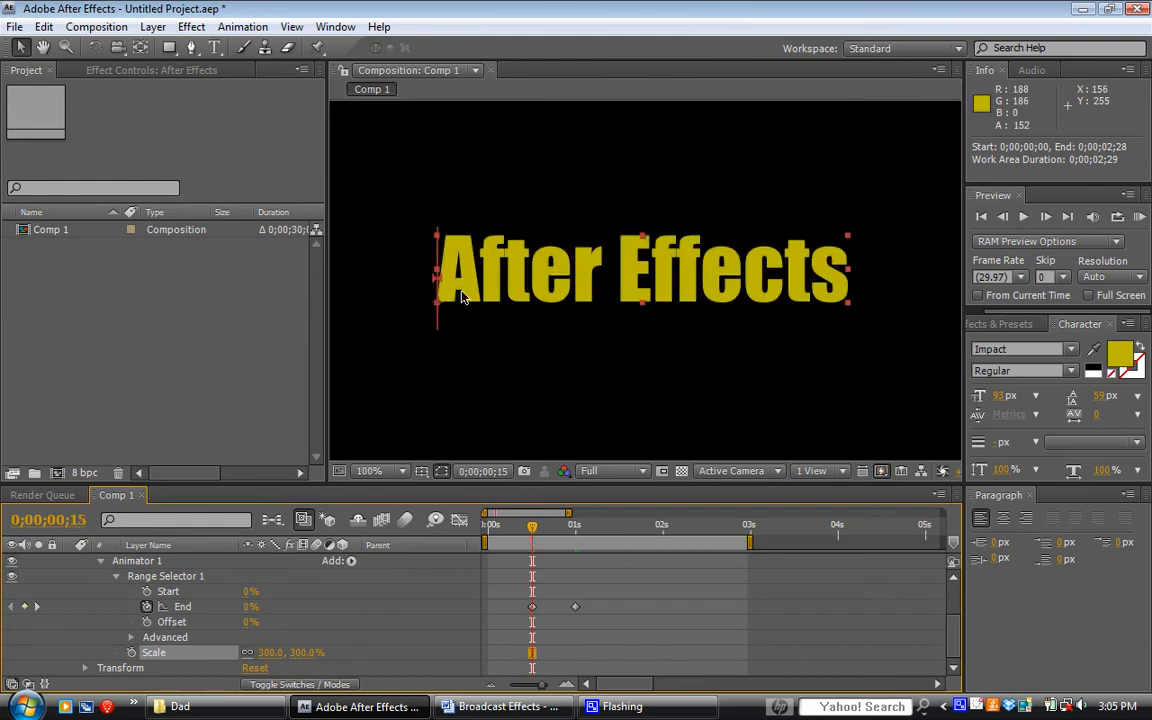
click(131, 653)
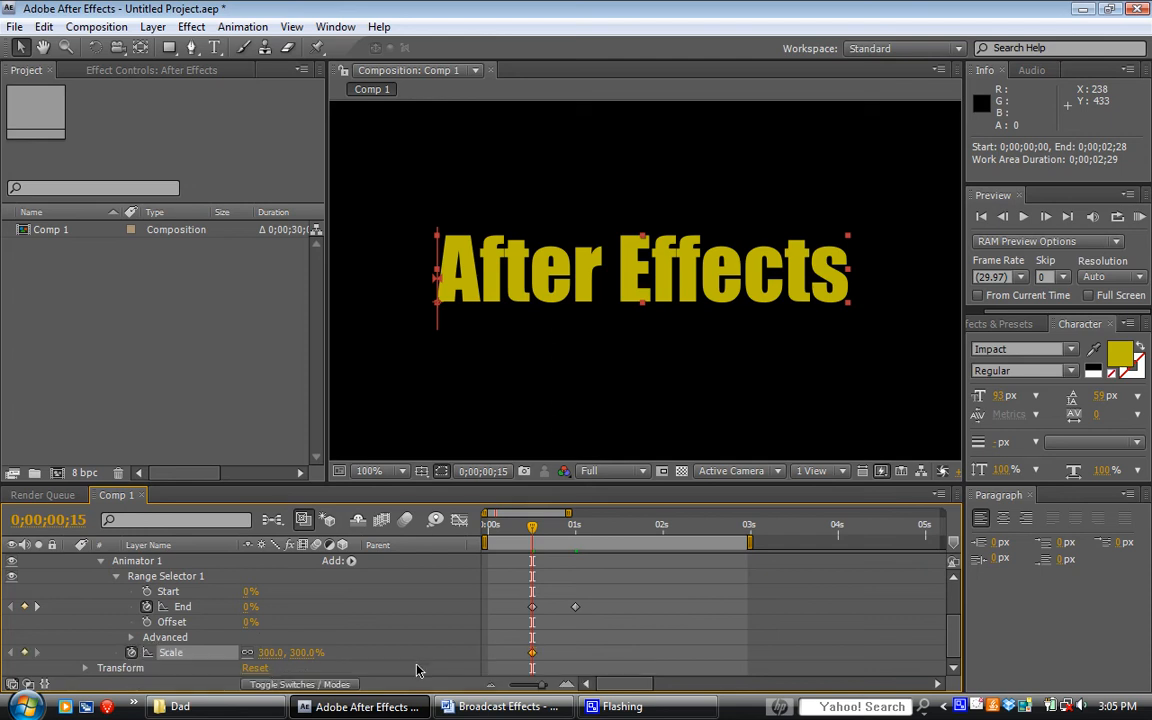
drag(533, 533, 574, 534)
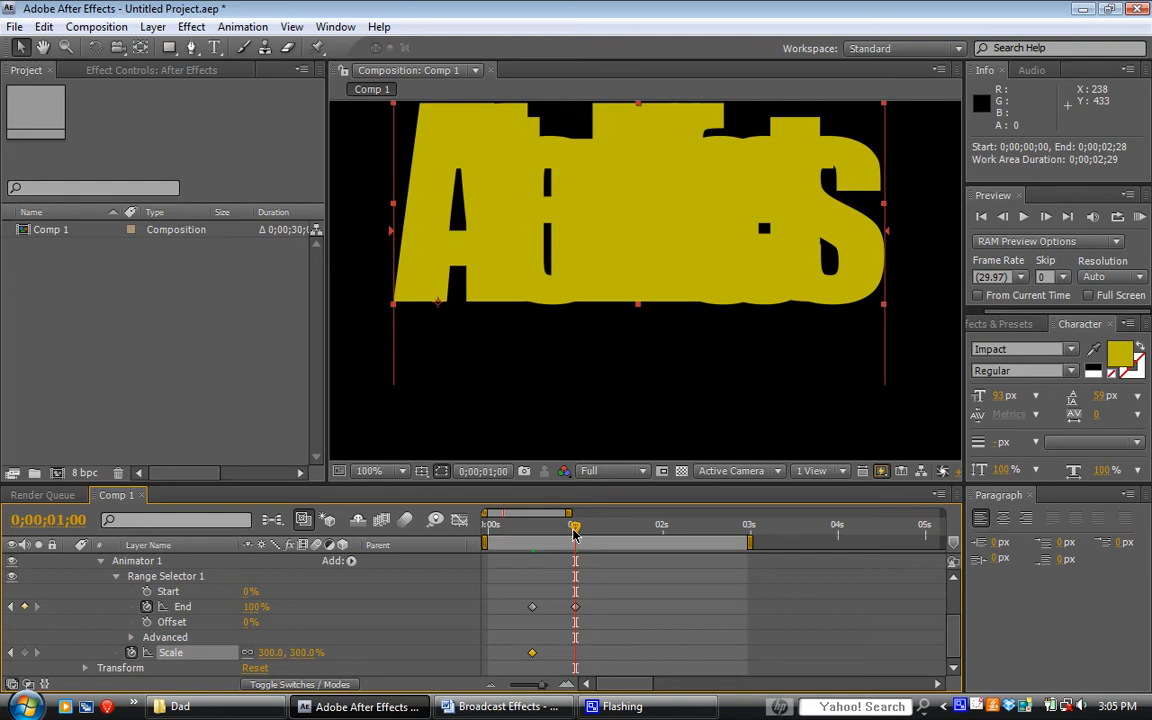
click(270, 653)
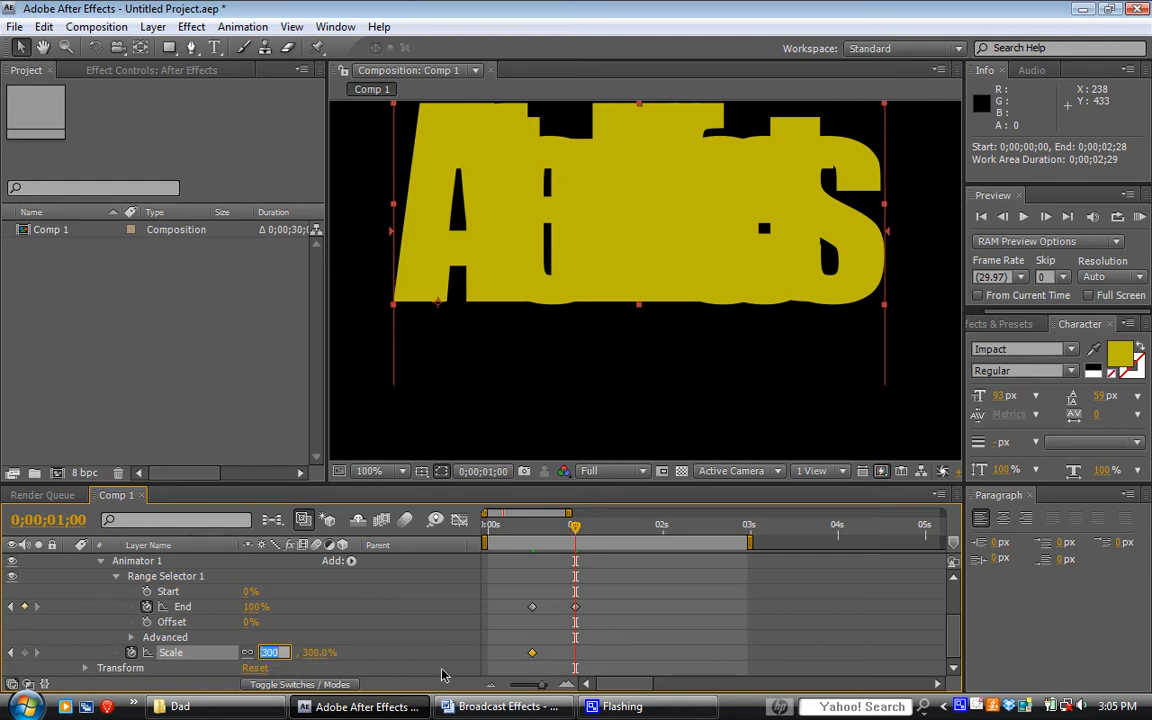
text(100.0, 100.0%)
key(Return)
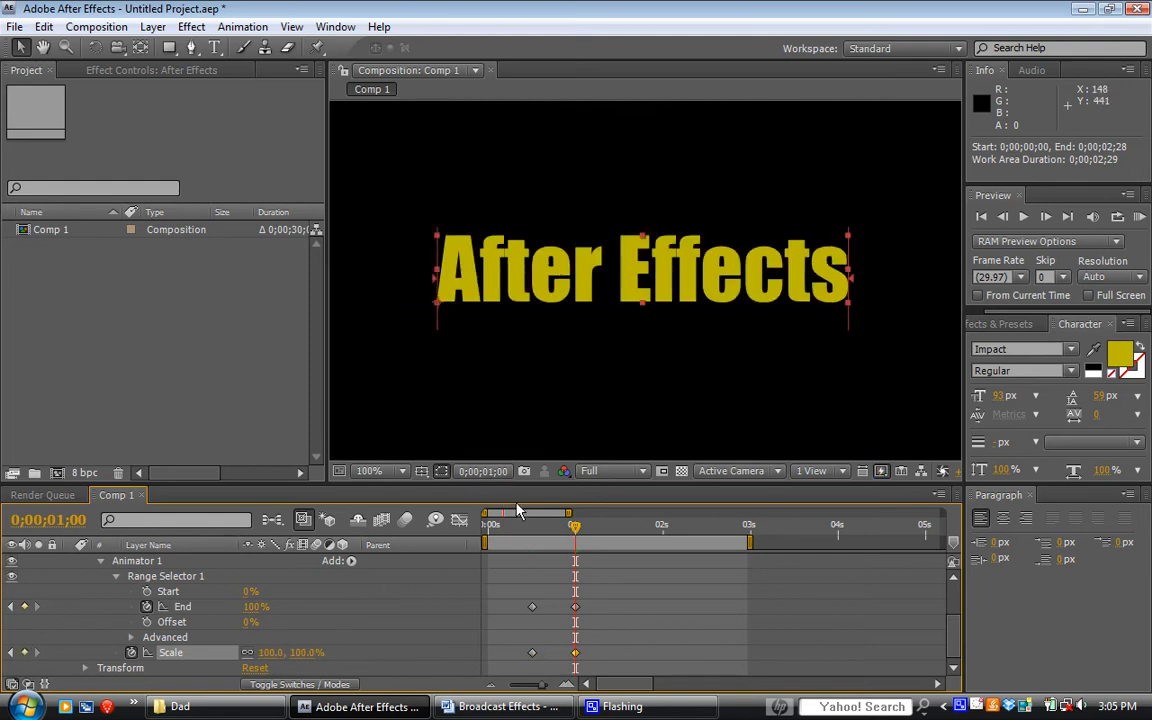
Scrub the title's animation between 0;00;00;15 and 0;00;01;00 to review how the characters scale one after another.
mouse_move(562, 534)
mouse_down()
mouse_move(527, 533)
mouse_move(578, 537)
mouse_move(516, 535)
mouse_move(578, 552)
mouse_move(531, 551)
mouse_move(549, 553)
mouse_up()
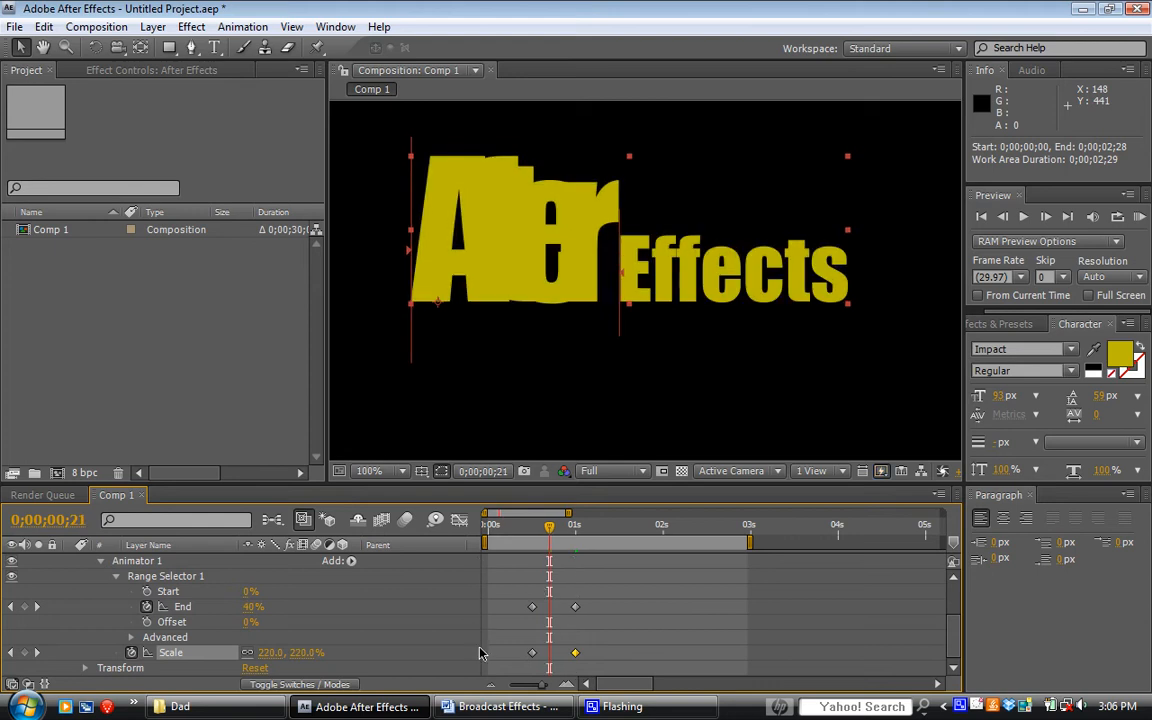
mouse_move(534, 659)
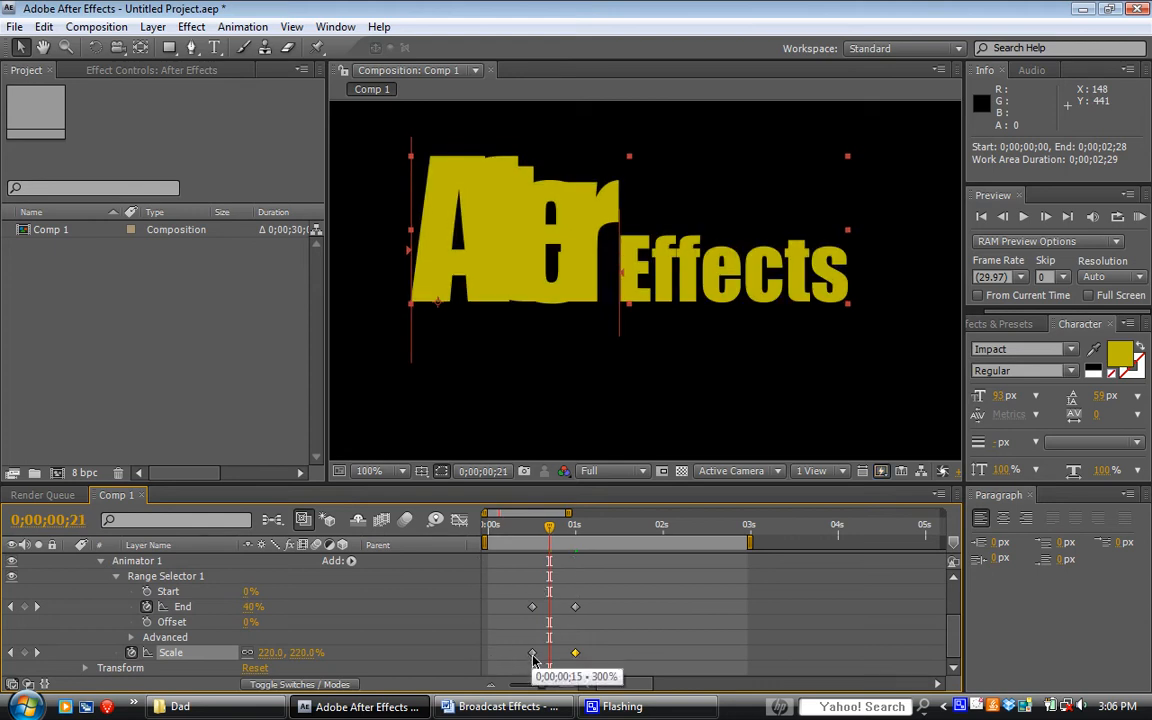
drag(549, 530, 550, 578)
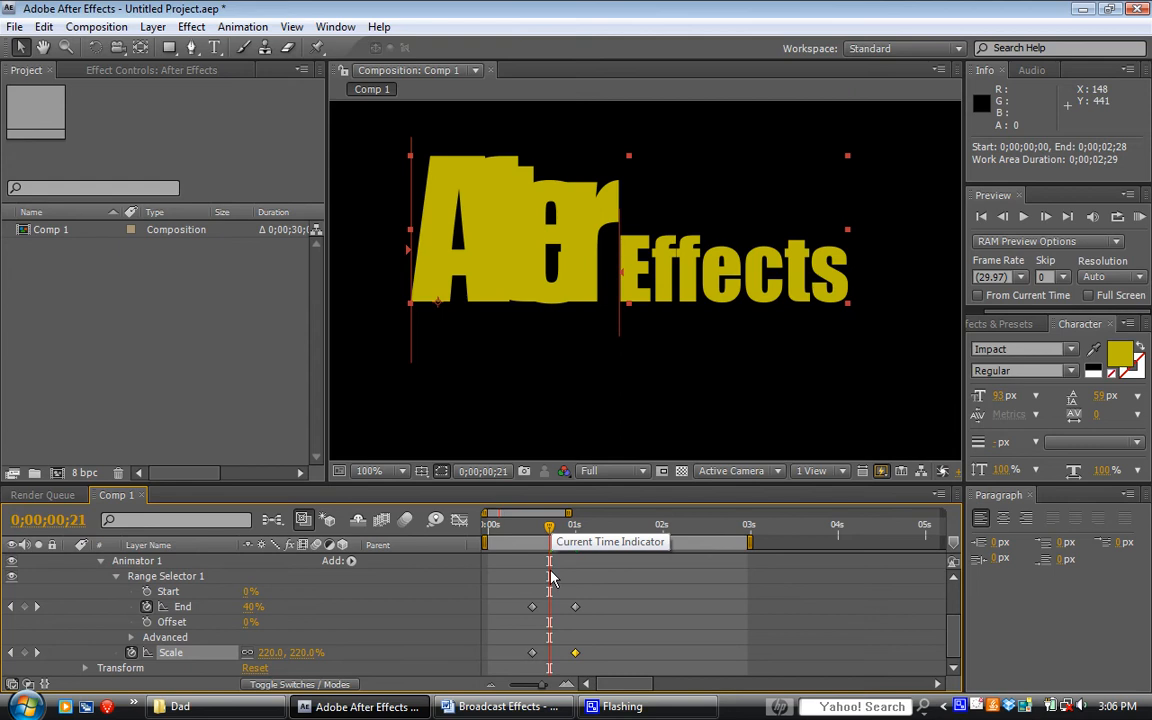
drag(550, 578, 578, 586)
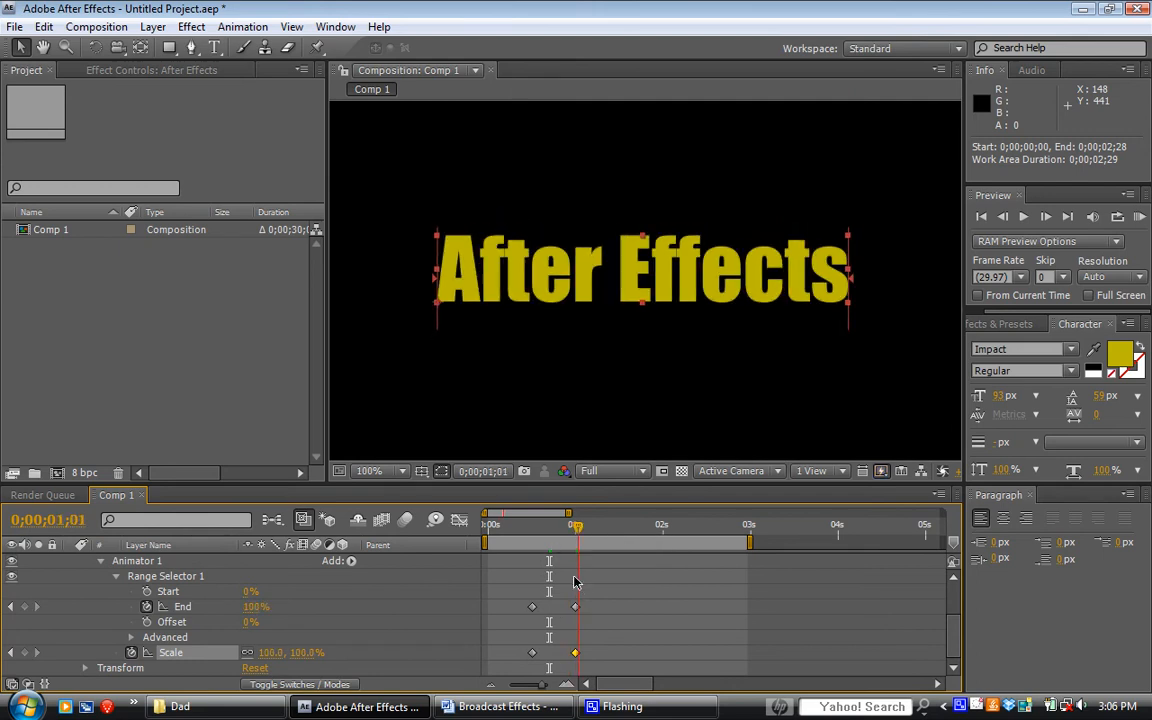
Show the title layer's Opacity, set it to 0% and keyframe it at 0;00;00;10.
drag(578, 537, 519, 567)
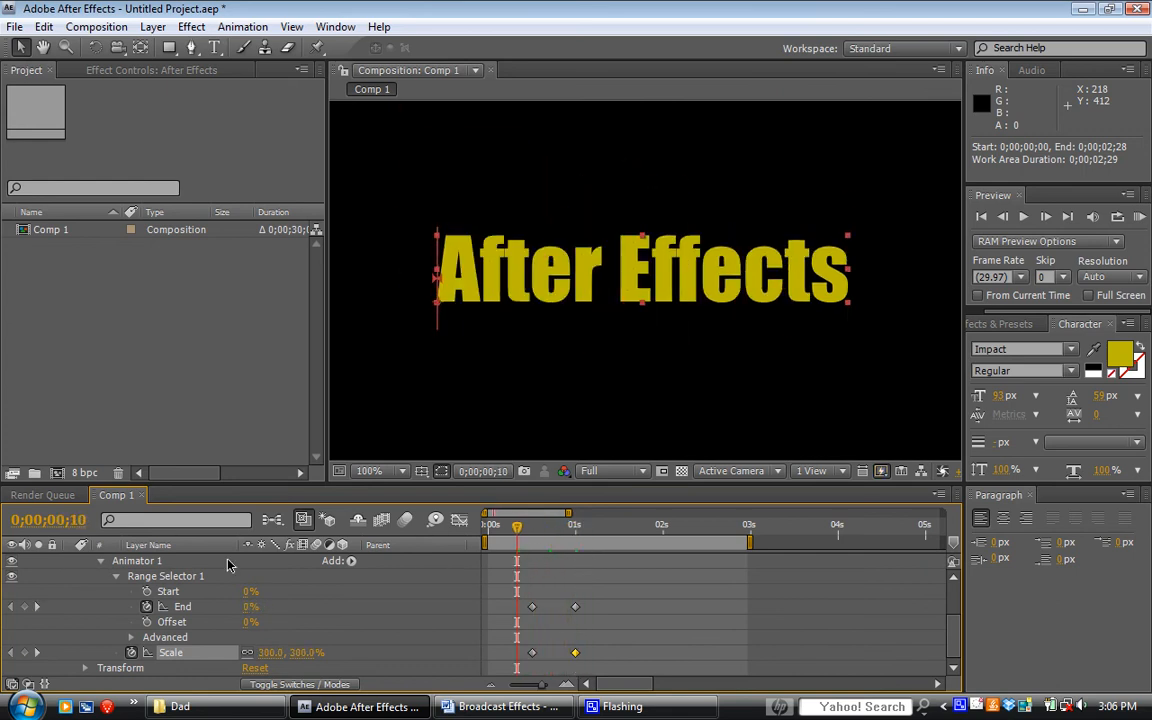
scroll(88, 591, up, 2)
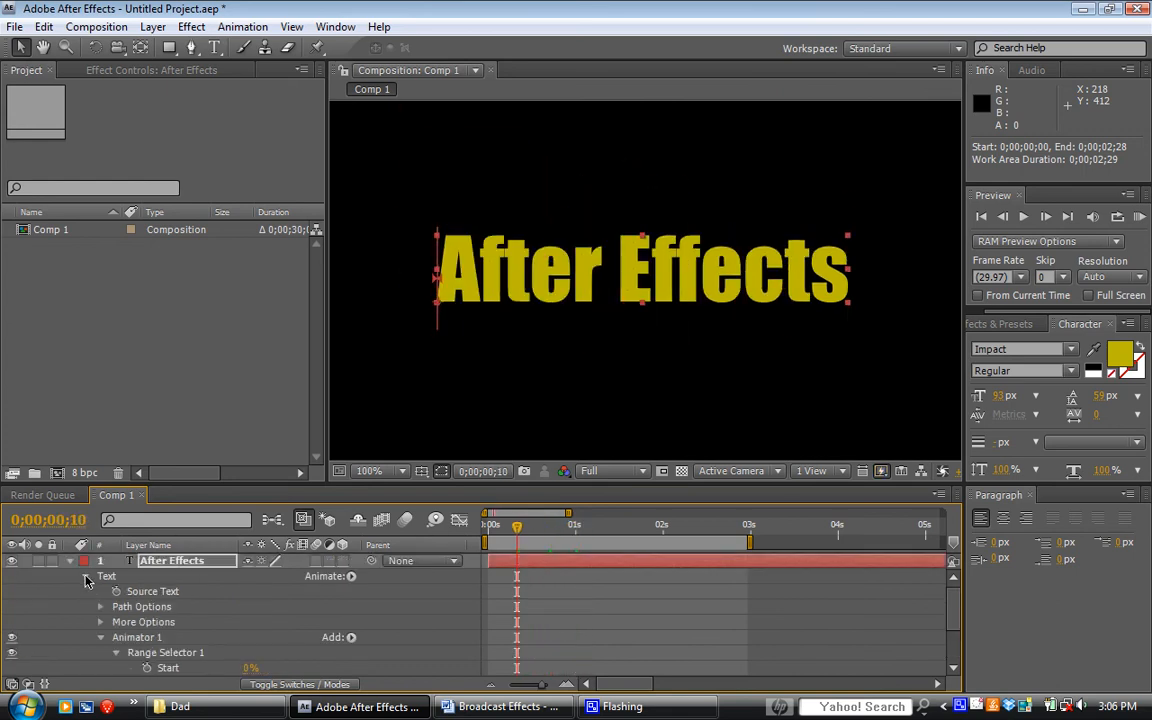
click(85, 577)
key(t)
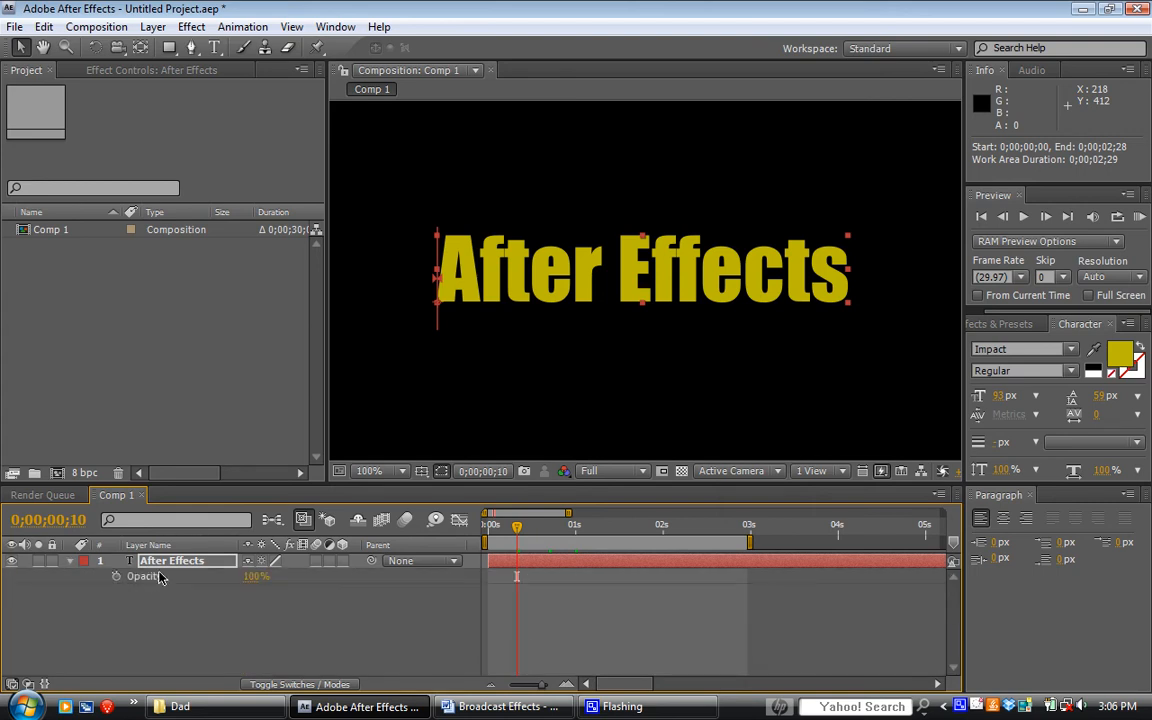
drag(256, 580, 82, 583)
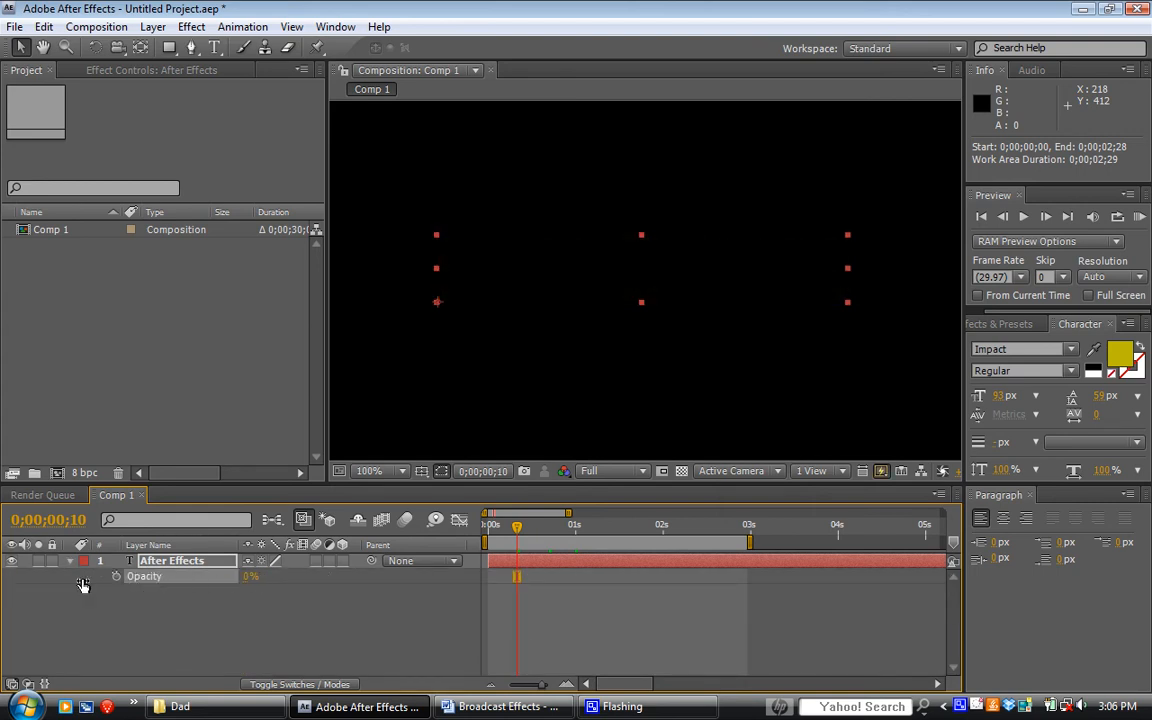
click(117, 578)
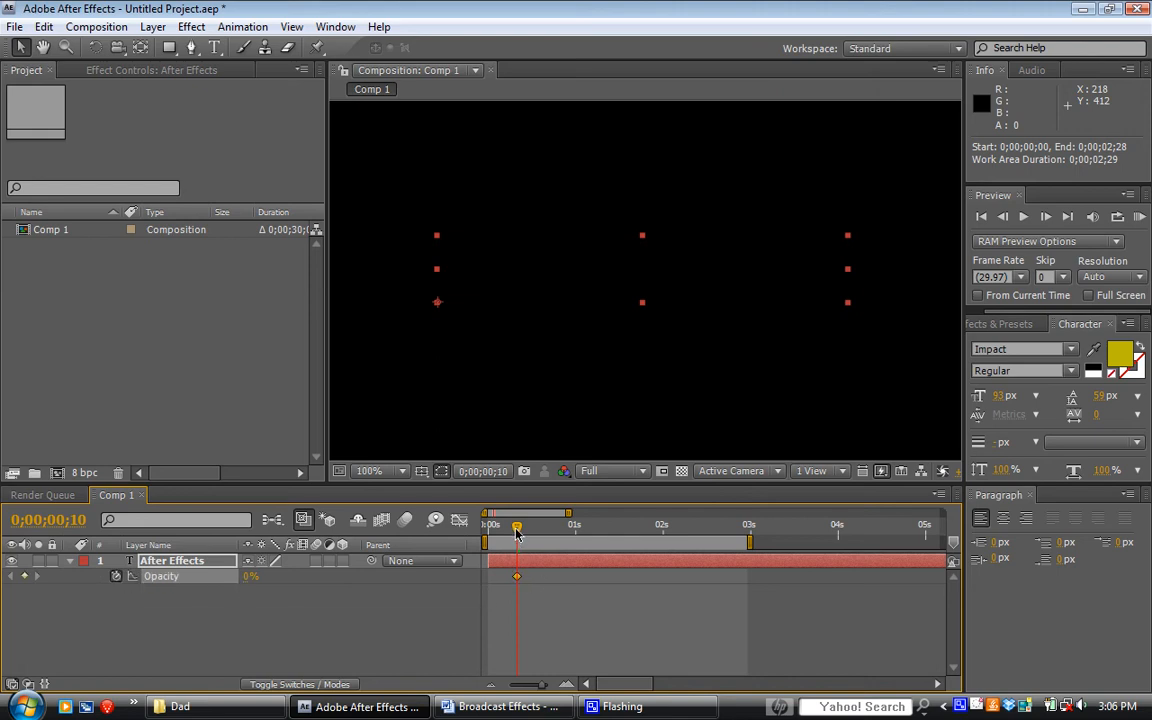
Keyframe the title's Opacity at 100% at 0;00;00;15, and shift both Opacity keyframes so the 0% one sits at 0;00;00;15.
key(Page_Down)
key(Page_Down)
key(Page_Down)
key(Page_Down)
key(Page_Down)
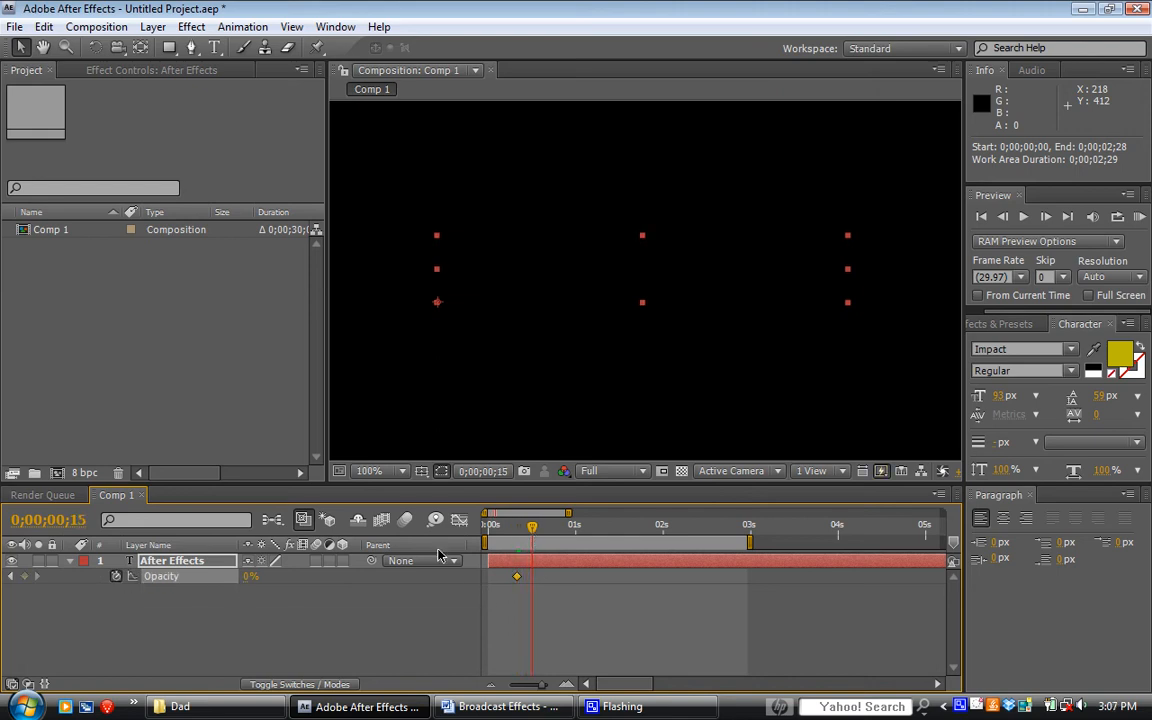
drag(244, 582, 435, 584)
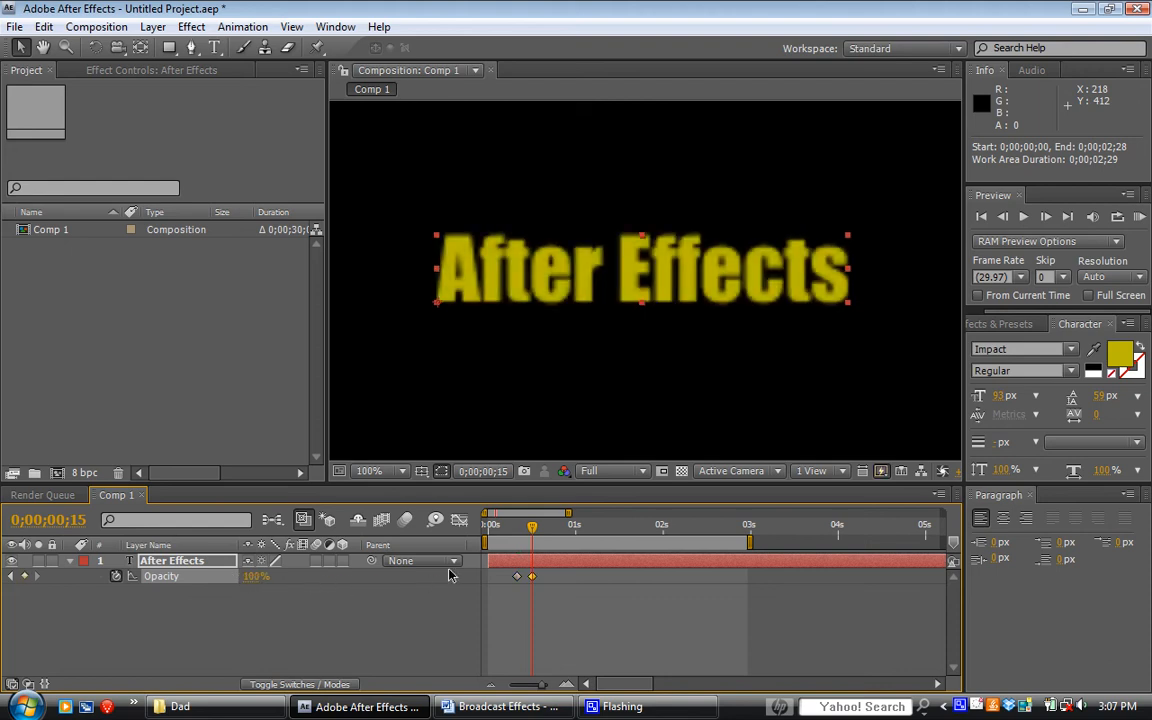
drag(524, 530, 531, 580)
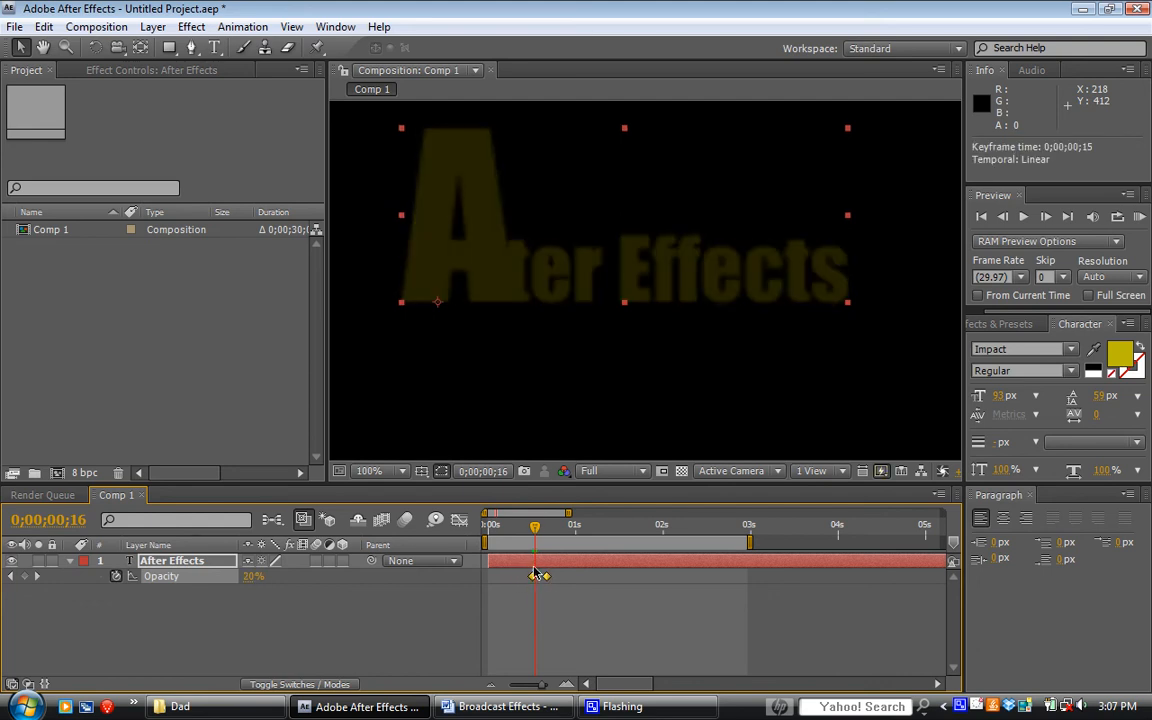
drag(537, 531, 533, 573)
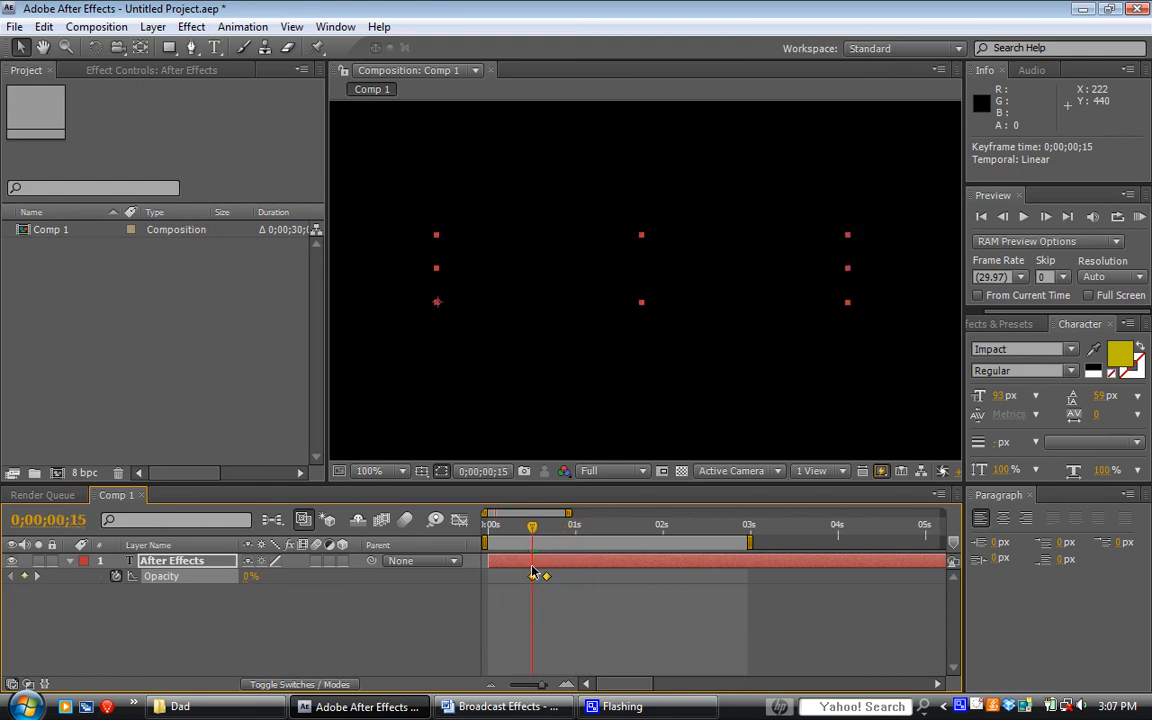
Apply a Directional Blur to the title layer and expand the effect's properties in the timeline.
click(191, 27)
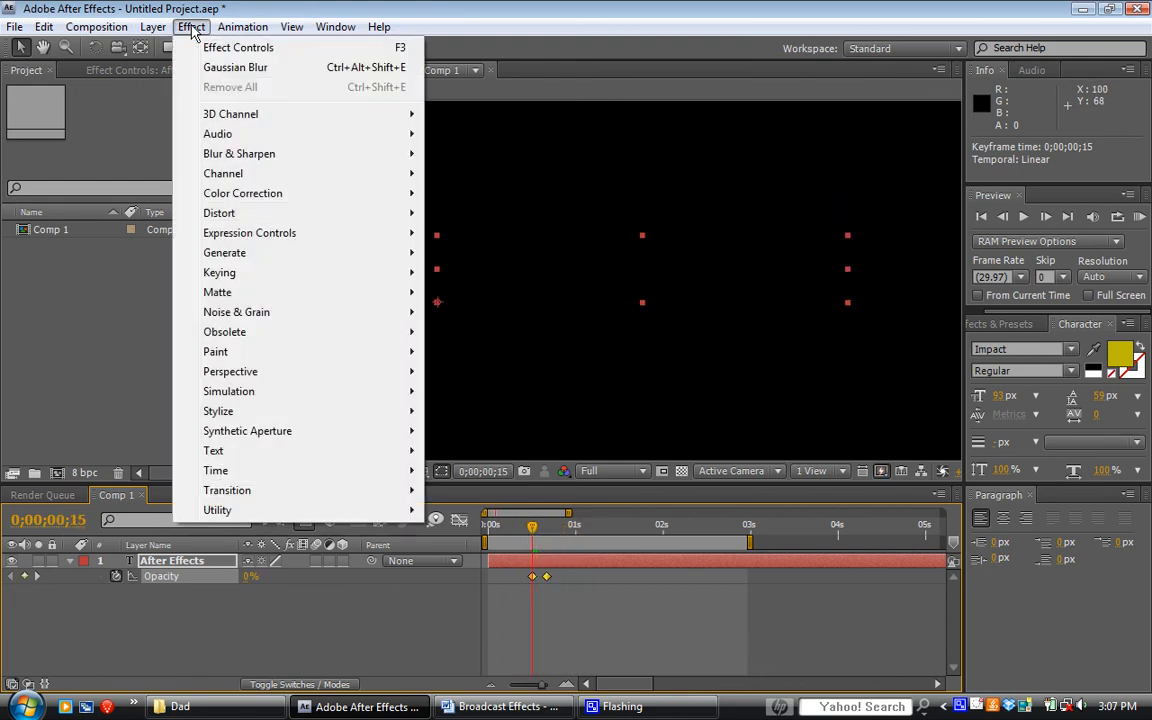
mouse_move(222, 154)
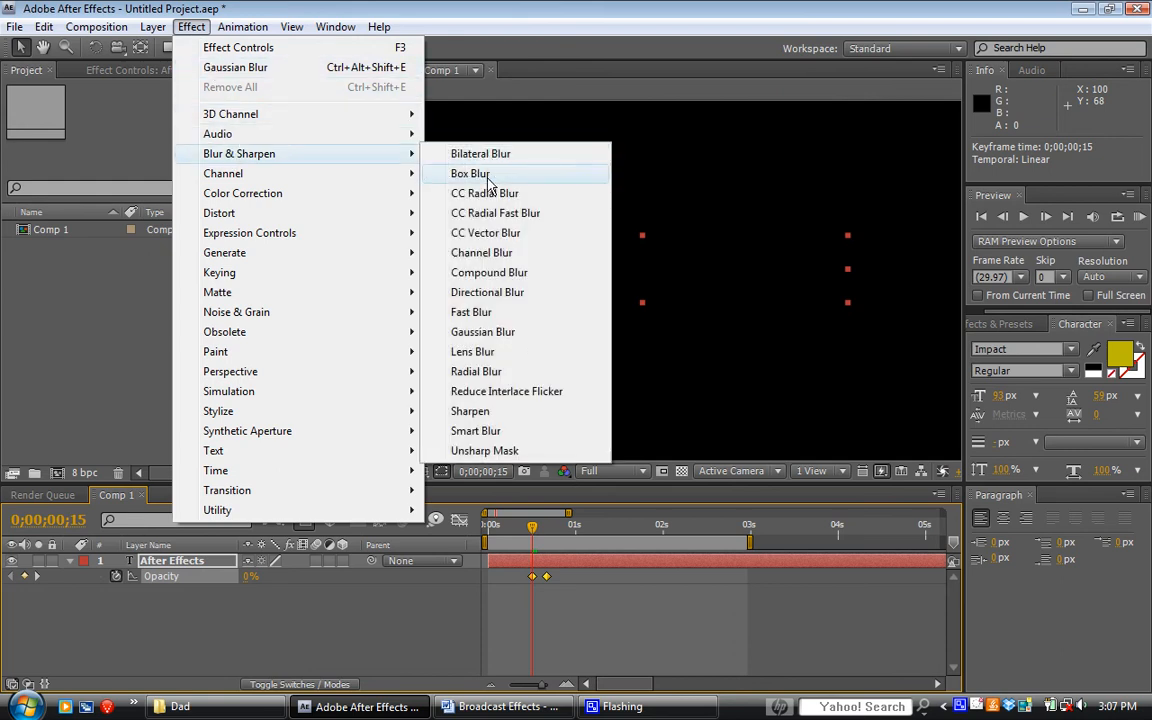
click(506, 300)
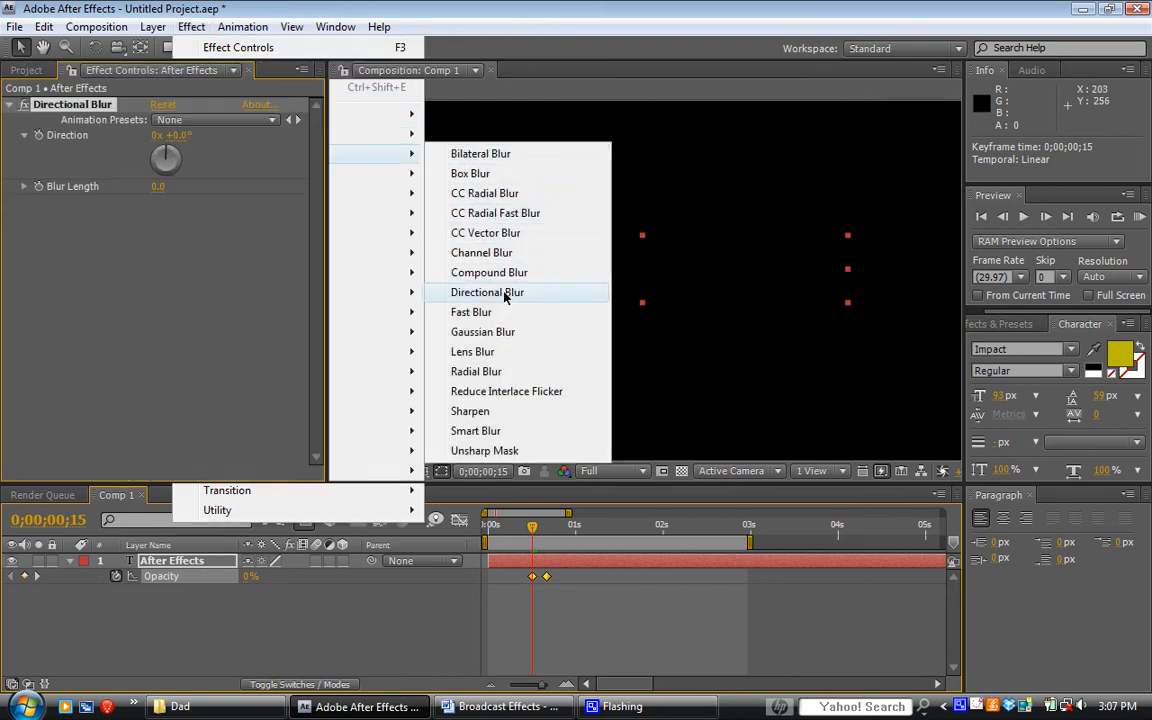
key(e)
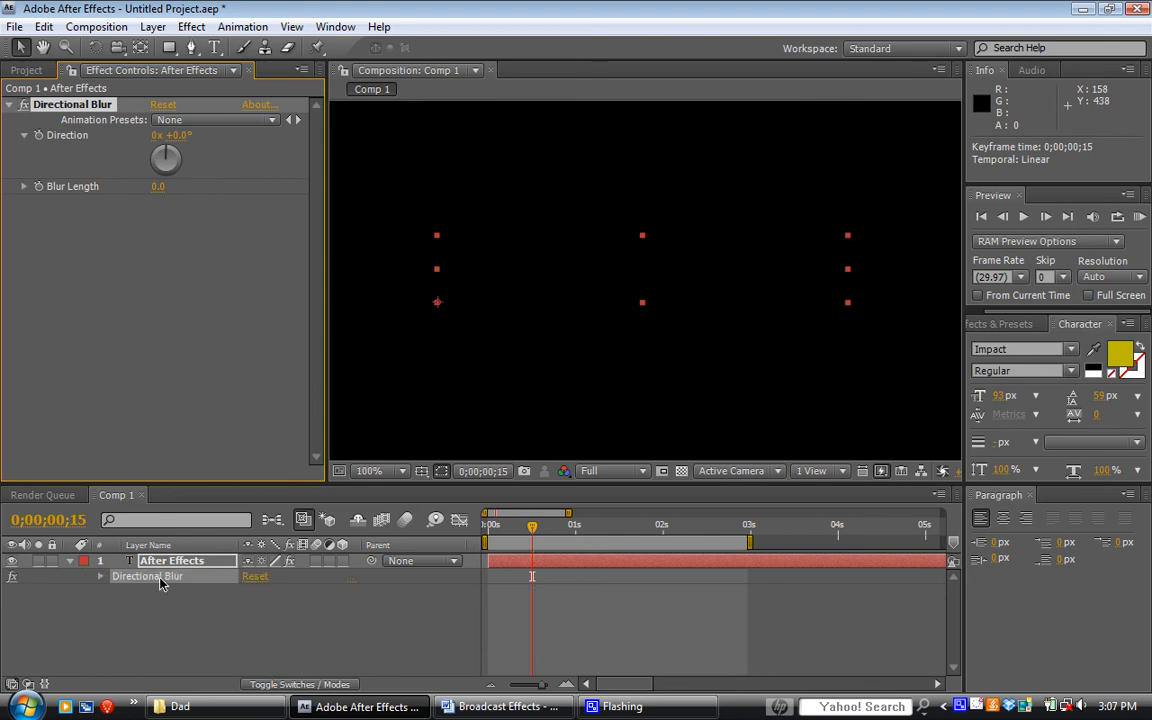
click(100, 578)
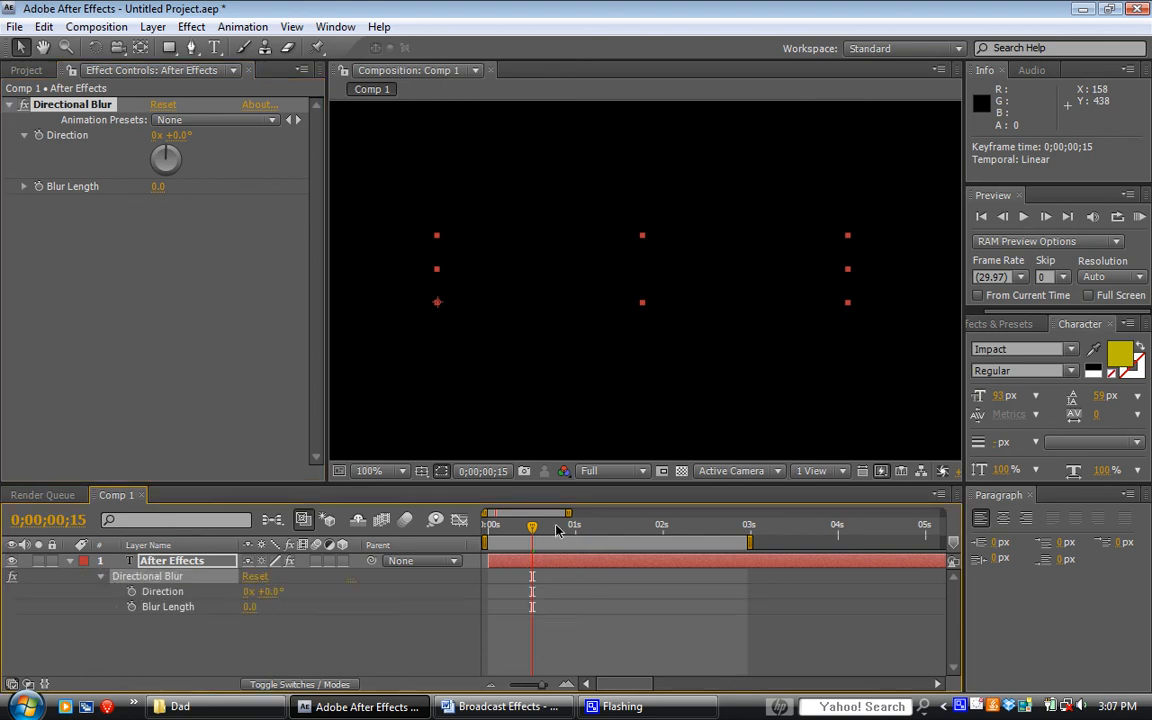
Try a Direction of 74° for the Directional Blur at 0;00;00;26 and return it to 0°.
drag(535, 534, 563, 530)
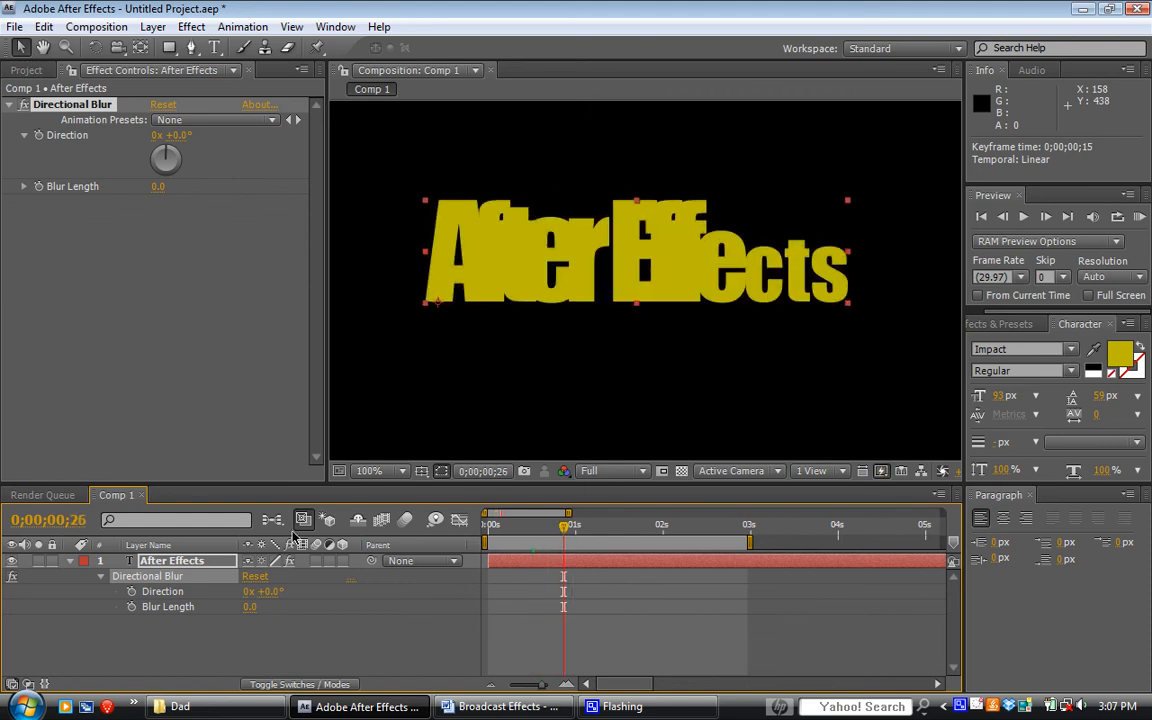
drag(273, 593, 342, 607)
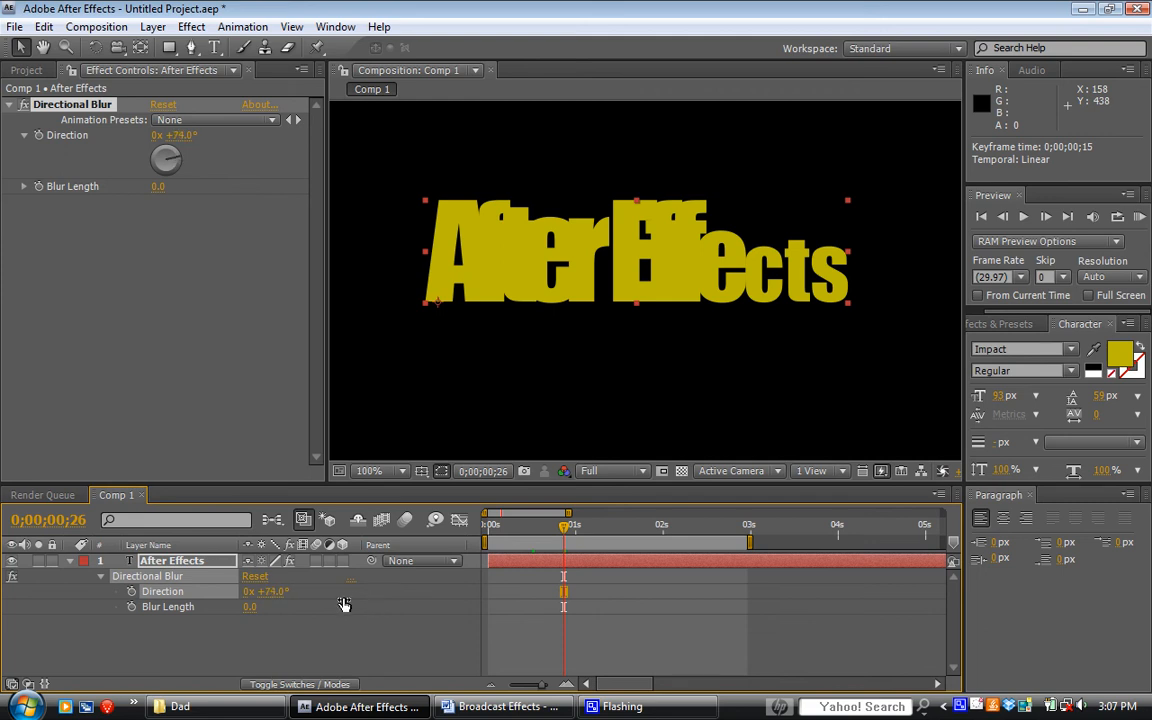
click(268, 592)
text(0)
key(Return)
Set the Directional Blur's Blur Length to 90 and keyframe it at 0;00;00;18.
drag(249, 608, 641, 606)
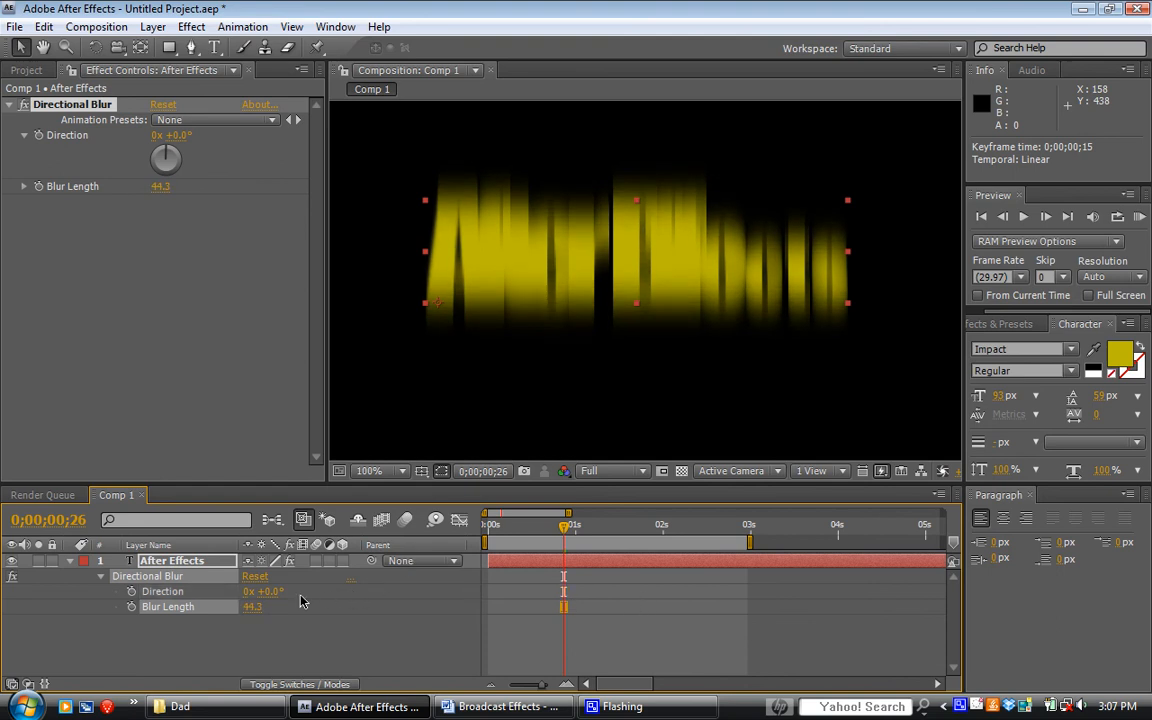
text(90)
key(Return)
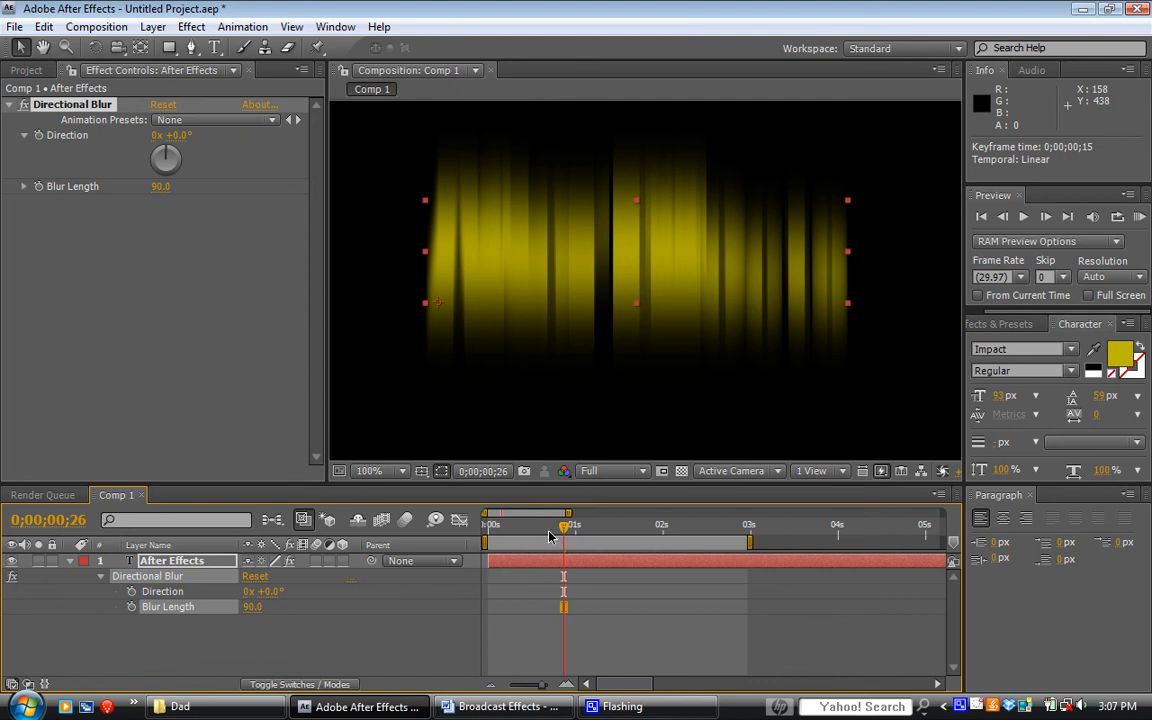
drag(566, 533, 540, 568)
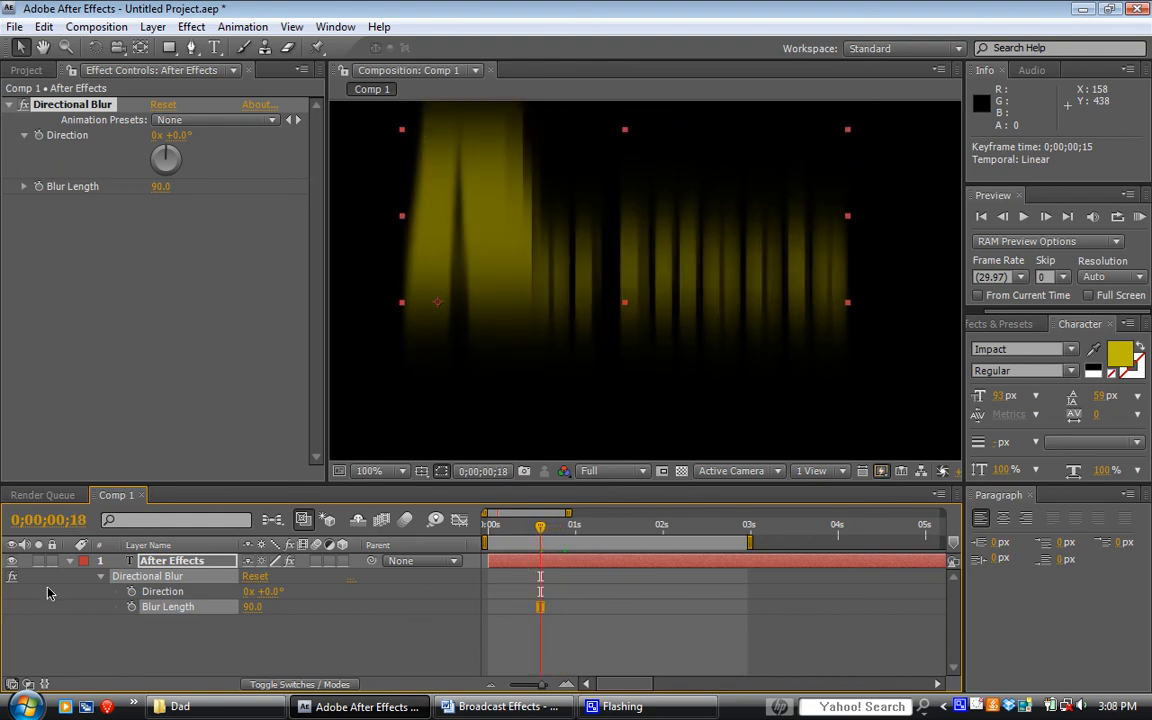
click(131, 607)
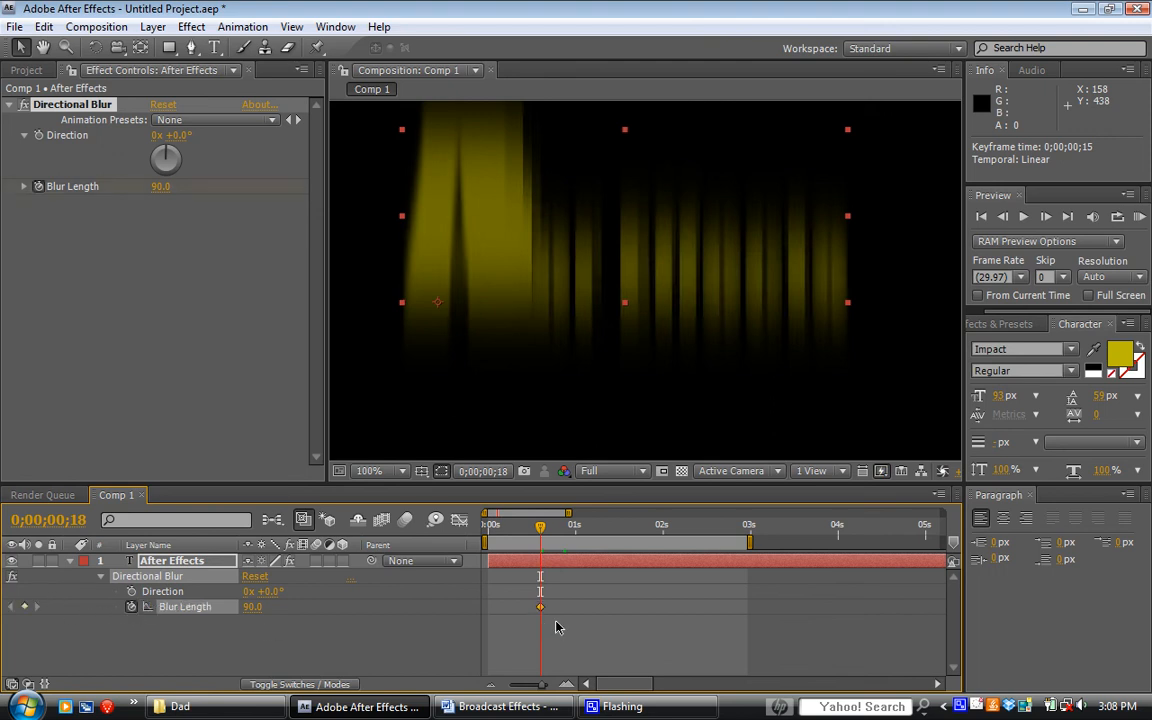
Keyframe the Blur Length at 0 at 0;00;00;24 and move that keyframe to 0;00;01;01.
drag(541, 530, 566, 535)
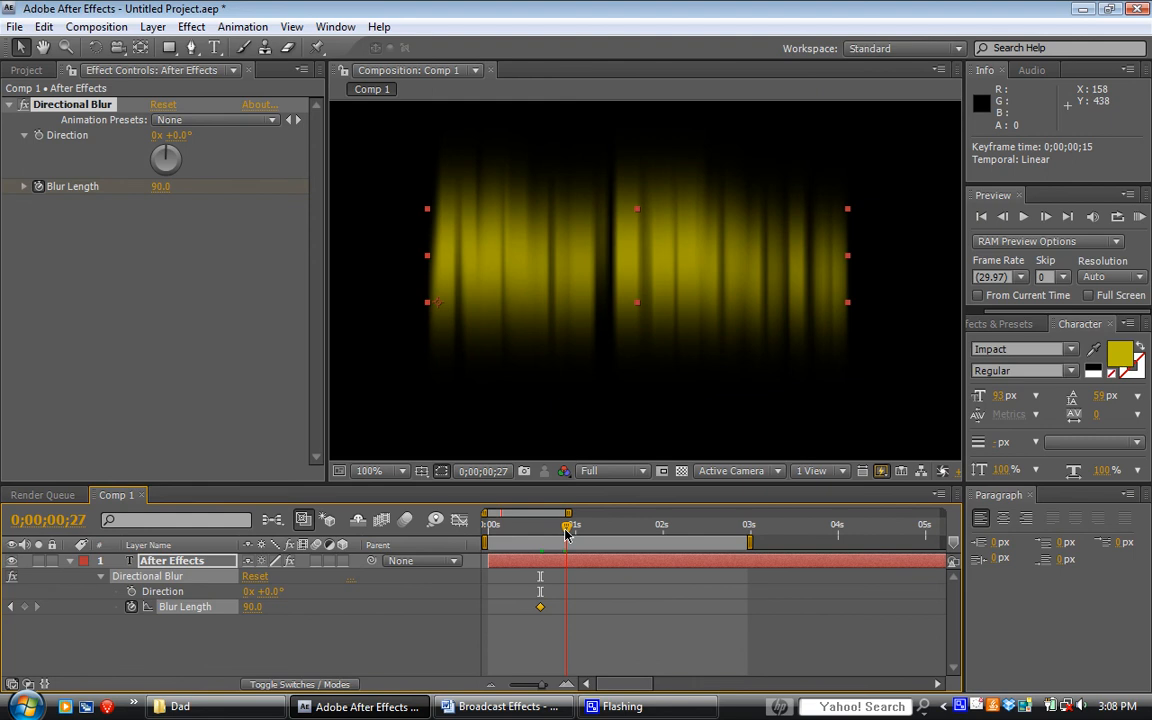
drag(566, 535, 557, 534)
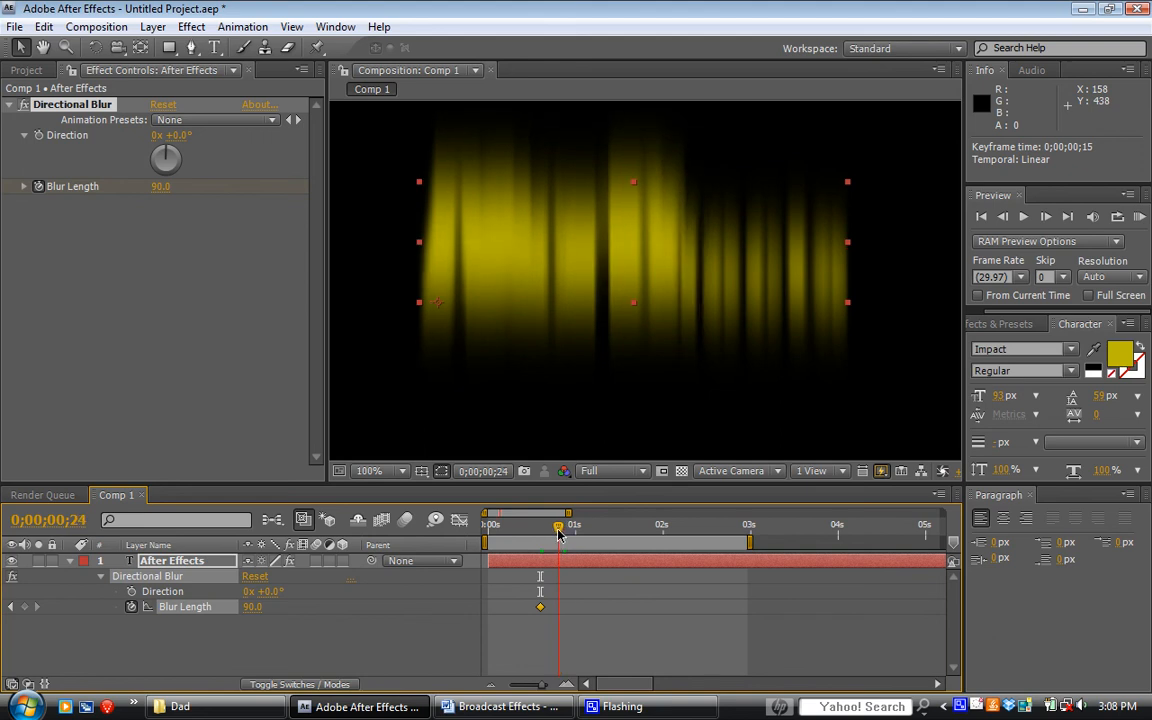
click(252, 607)
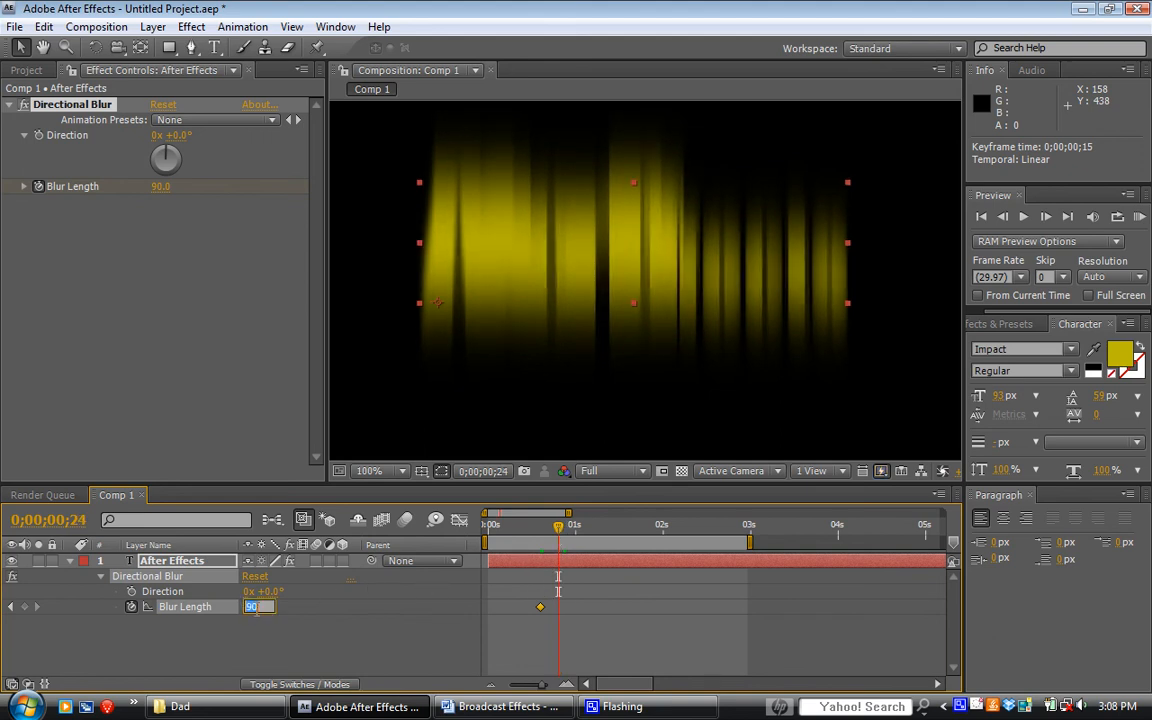
key(Return)
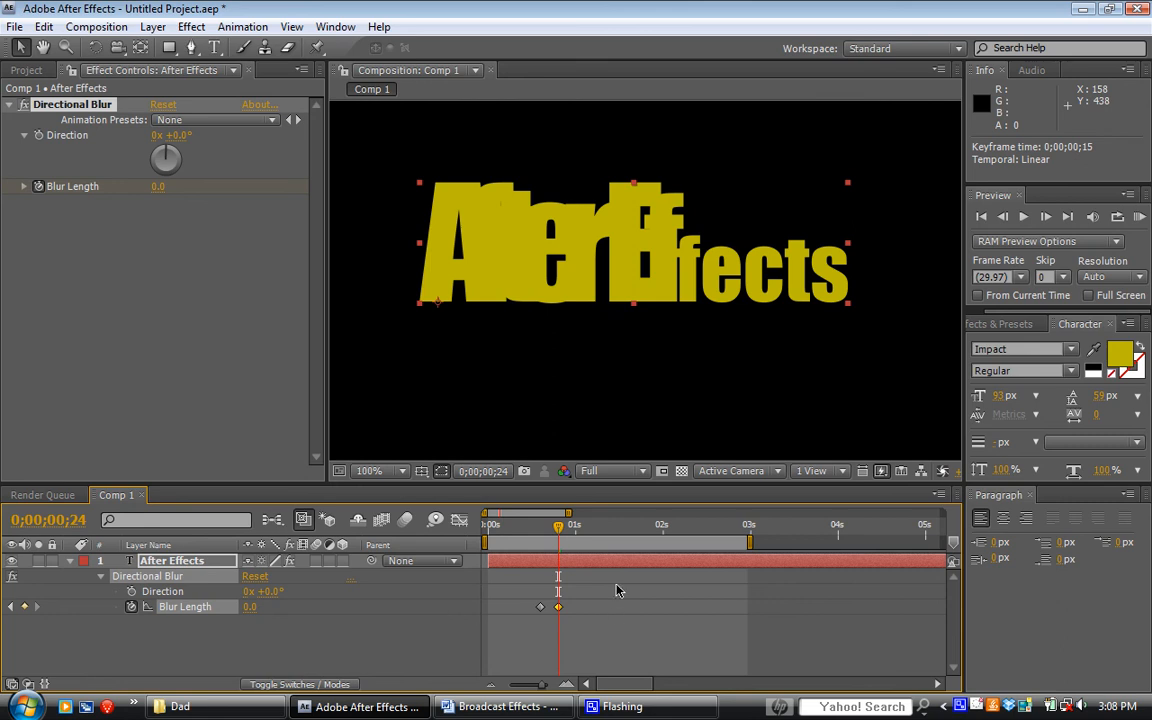
mouse_move(529, 534)
mouse_down()
mouse_move(586, 539)
mouse_move(539, 553)
mouse_up()
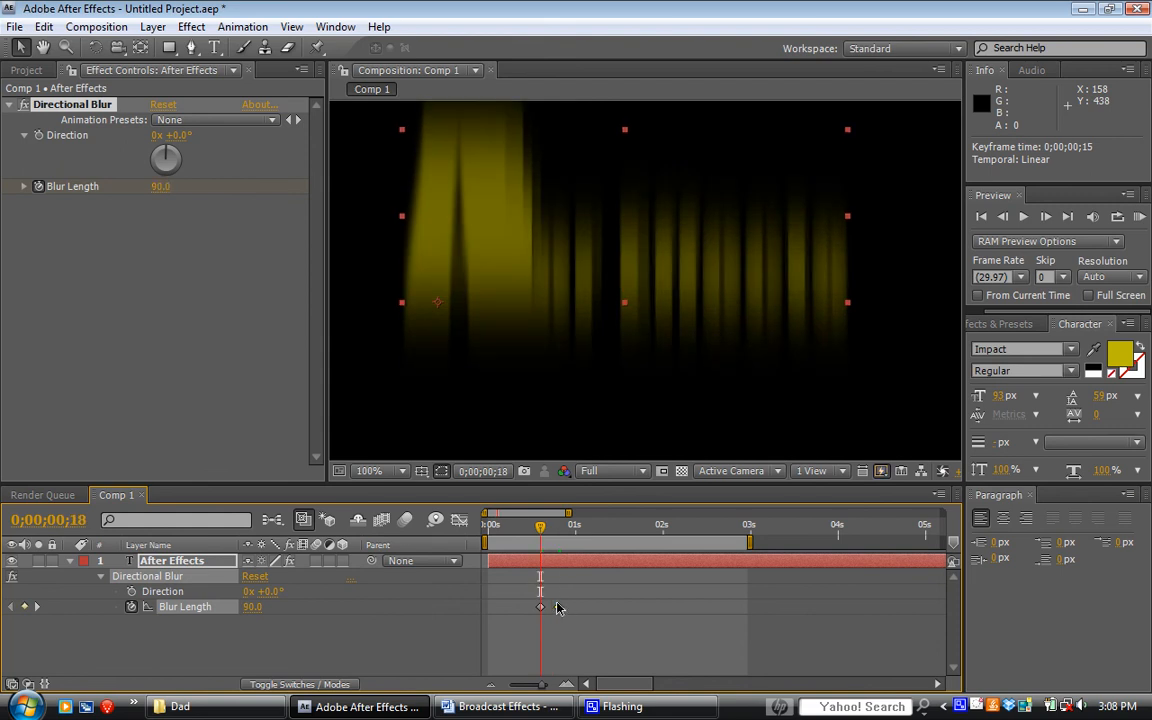
drag(558, 606, 575, 606)
End the work area at 0;00;01;14 and start a RAM preview of the title animation.
drag(528, 533, 617, 543)
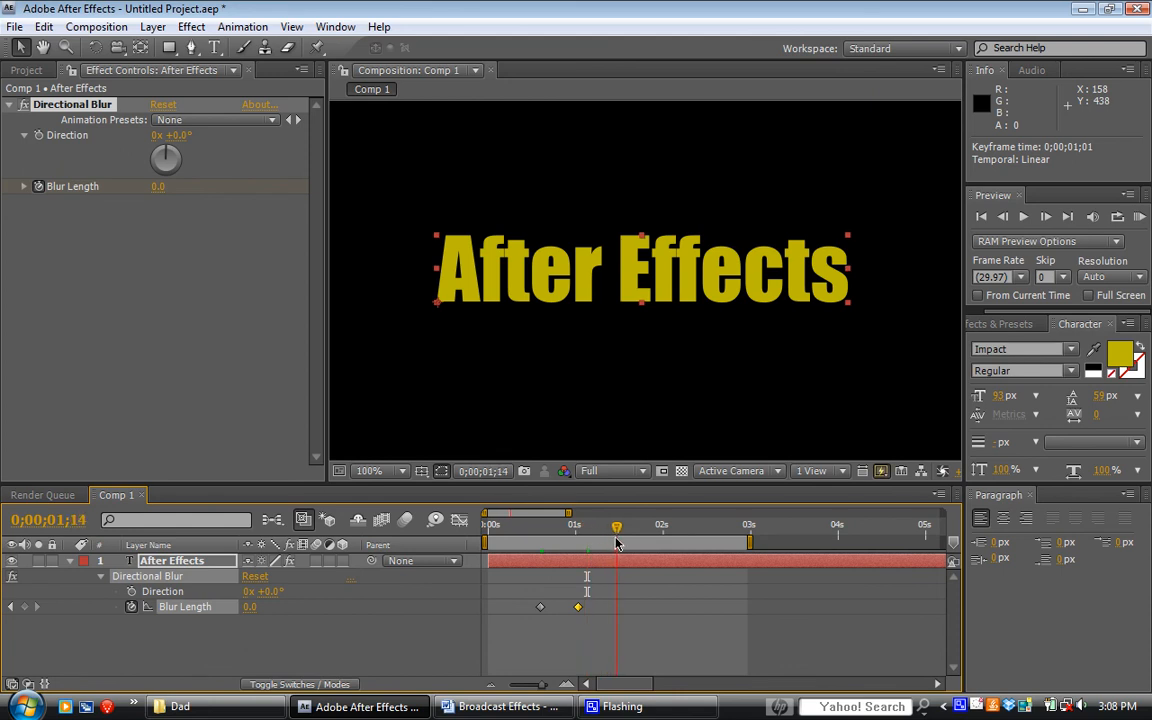
key(n)
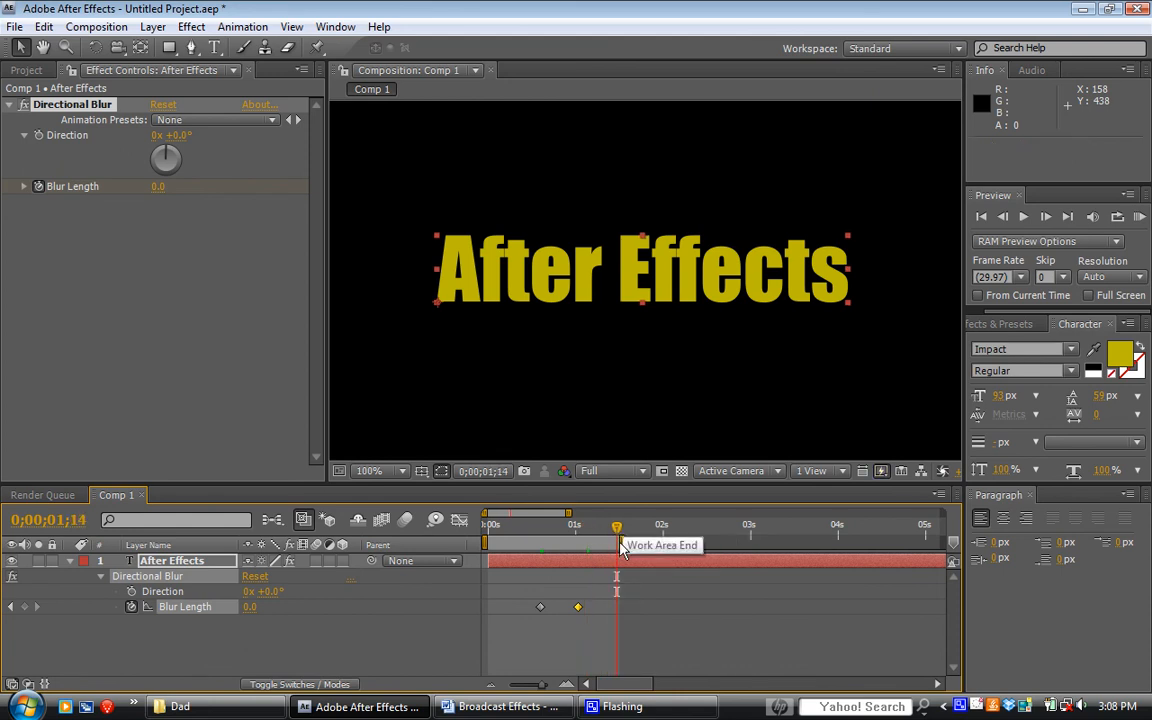
click(1139, 217)
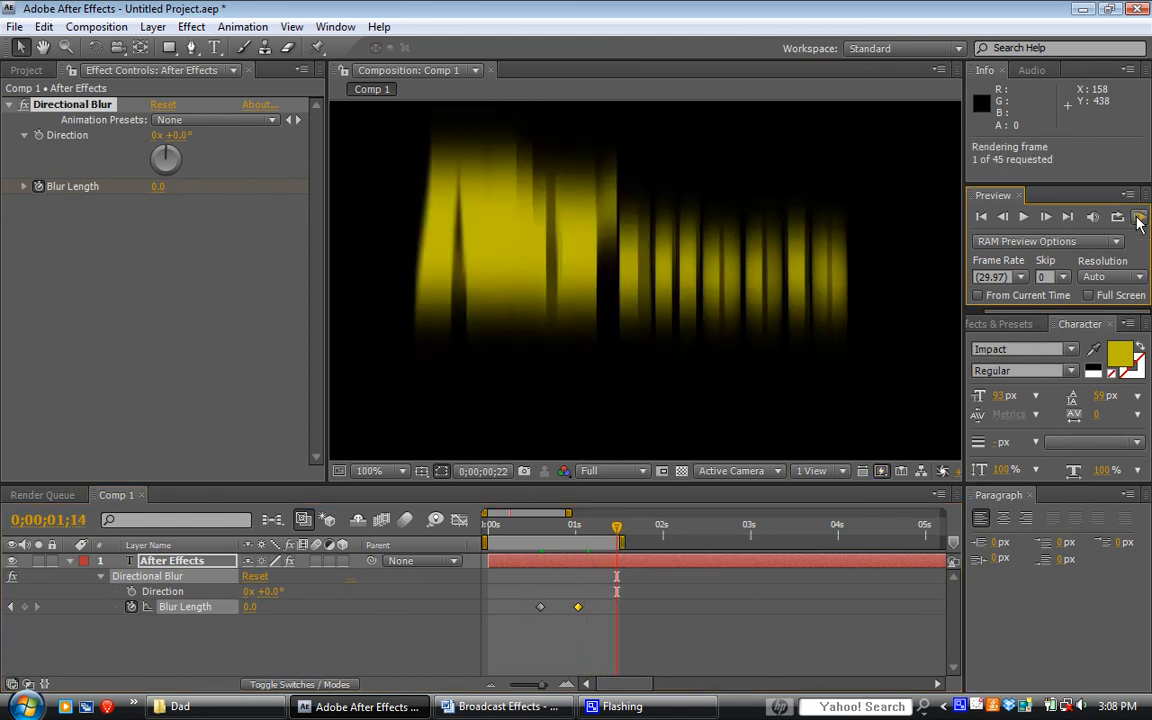